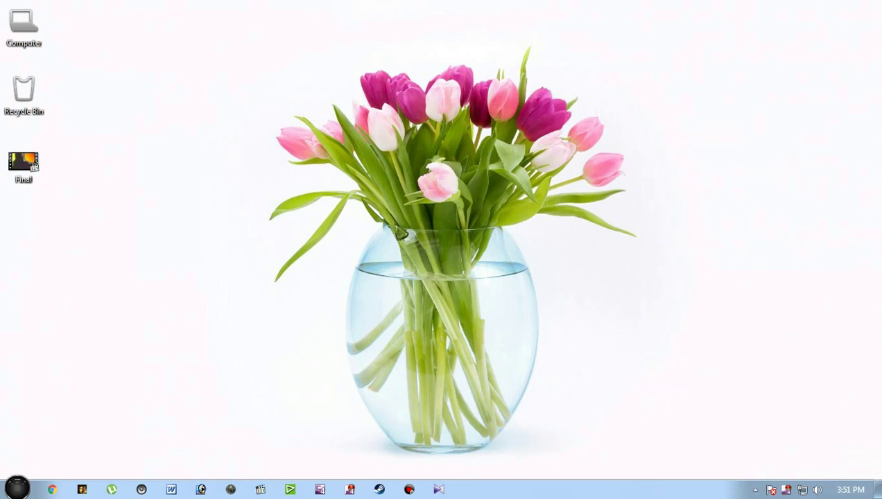
Play the Final video from the desktop full screen to preview the finished effect, and close the player.
right_click(97, 151)
left_click(115, 184)
double_click(23, 164)
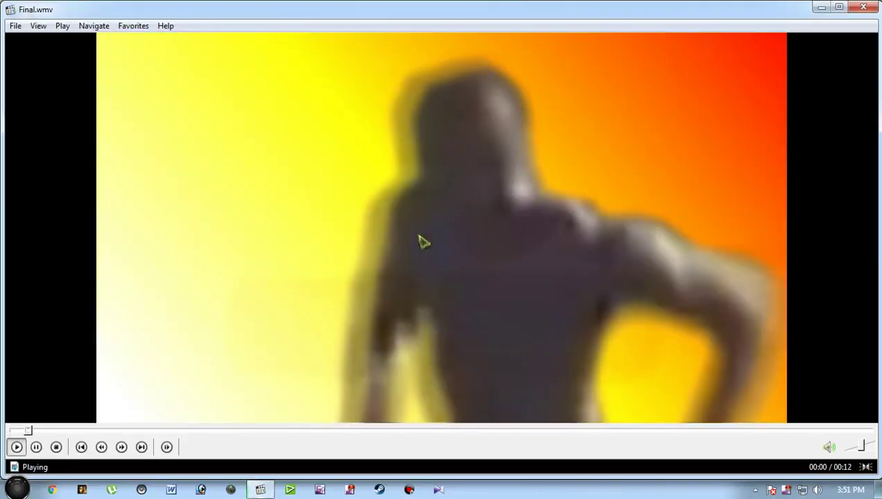
double_click(409, 284)
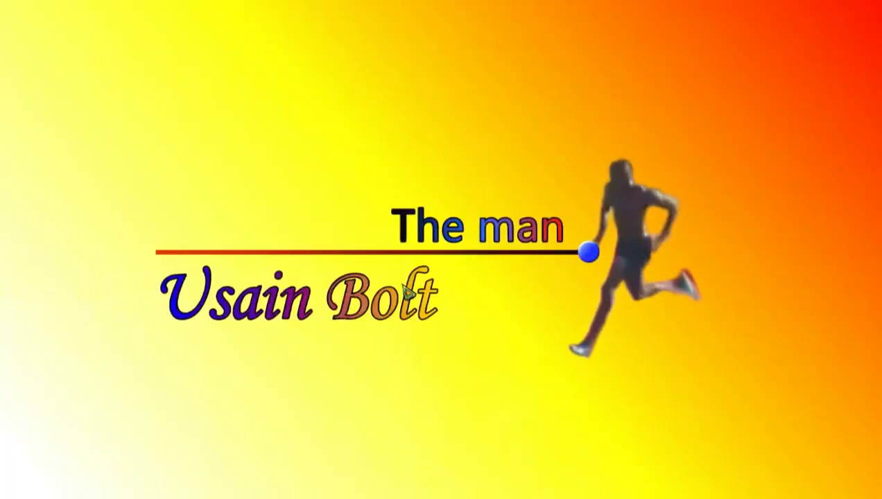
mouse_move(50, 491)
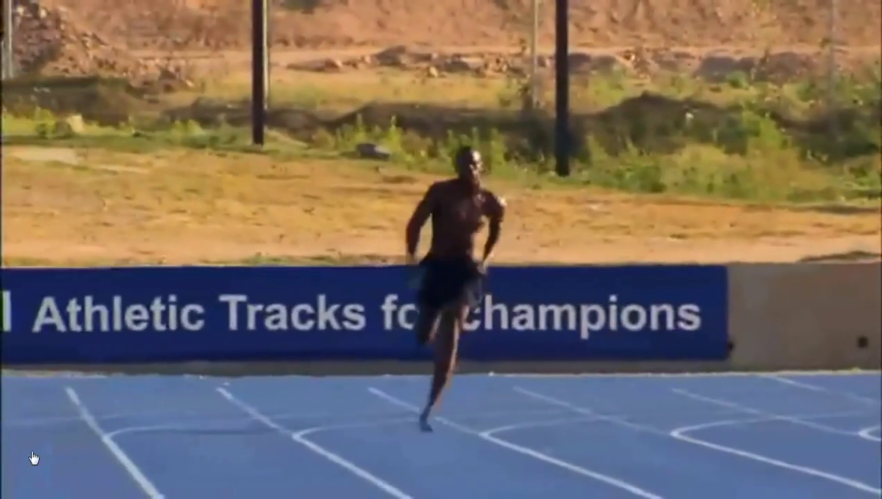
mouse_move(30, 470)
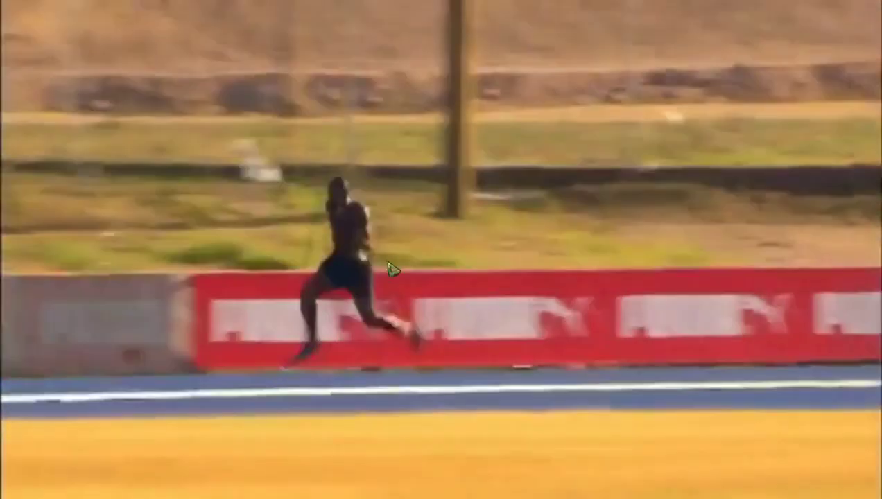
double_click(430, 279)
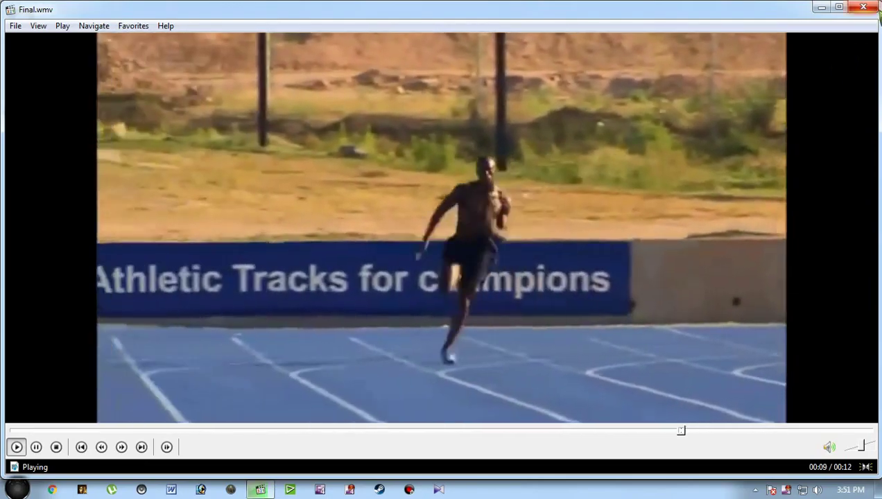
left_click(863, 7)
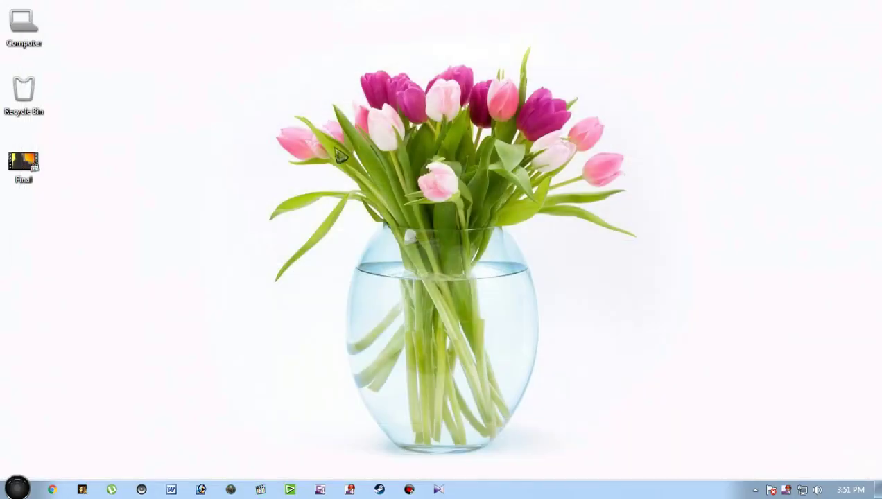
right_click(340, 156)
left_click(319, 203)
key("super+e")
double_click(689, 215)
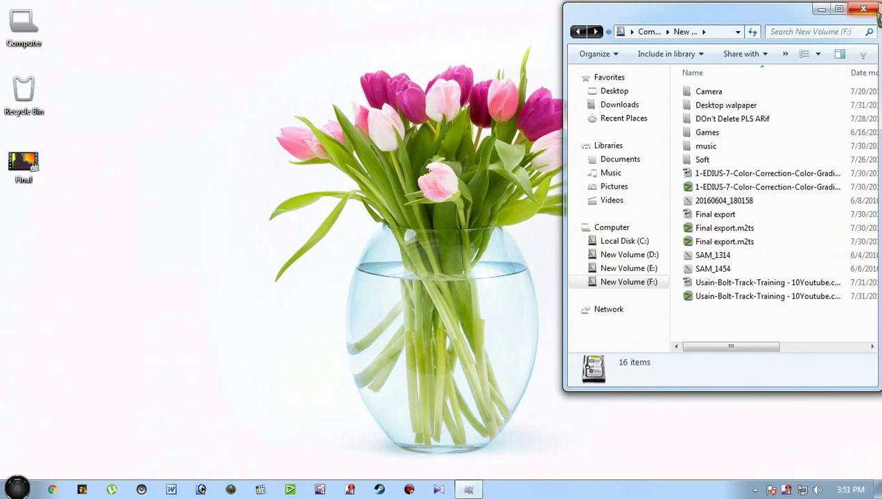
left_click(864, 8)
right_click(242, 131)
left_click(249, 170)
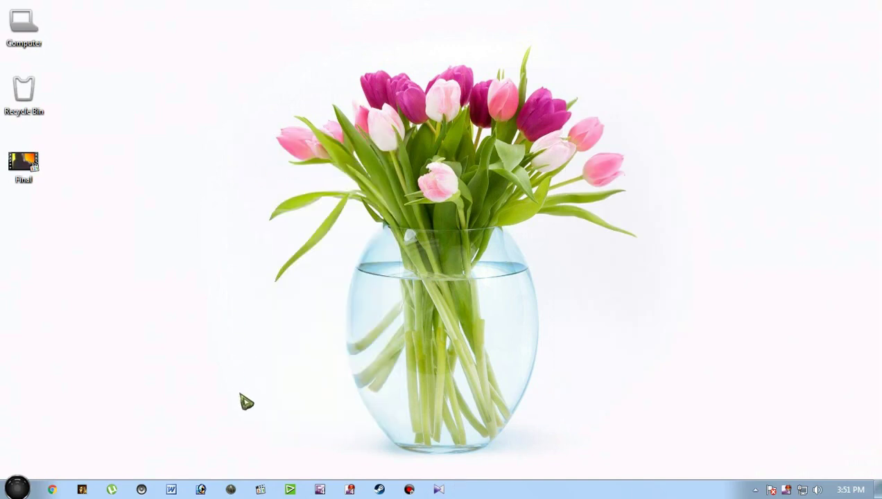
Switch to EDIUS and open the recent project Tutorial.
left_click(290, 489)
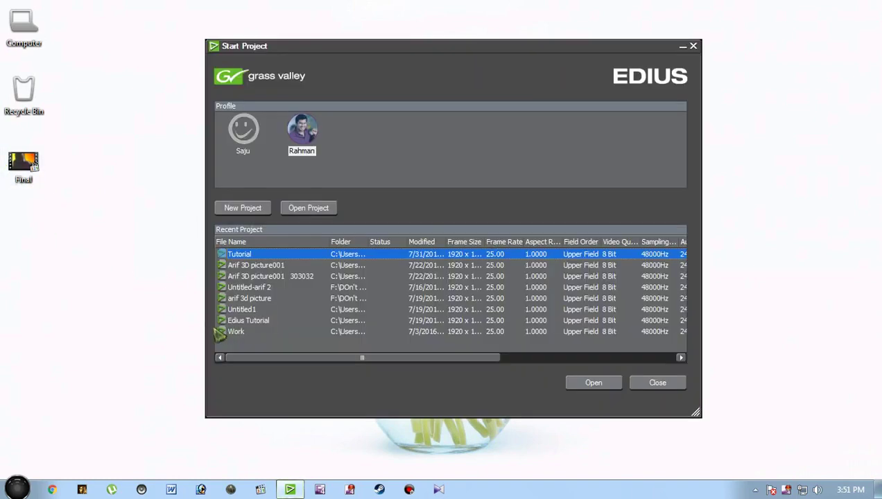
left_click(595, 383)
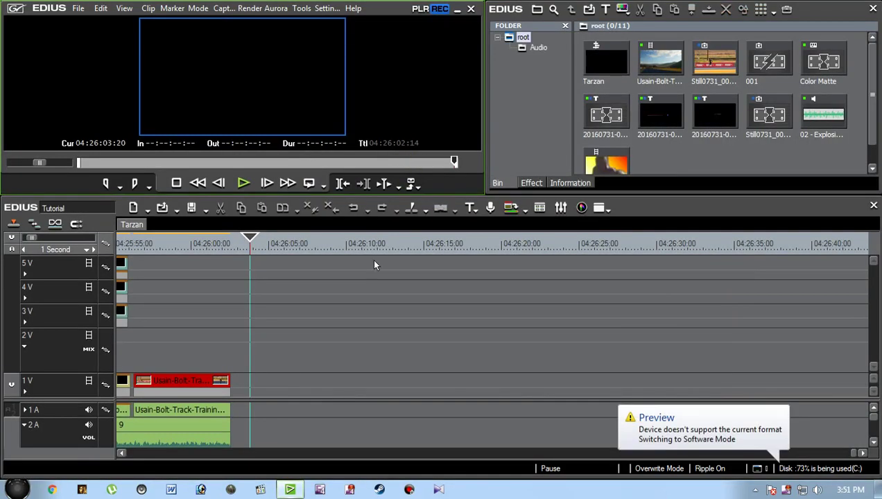
Examine the clips, titles and audio on the Tarzan sequence timeline by checking frames along the runner footage.
left_click(469, 246)
scroll(472, 248, "up", 2)
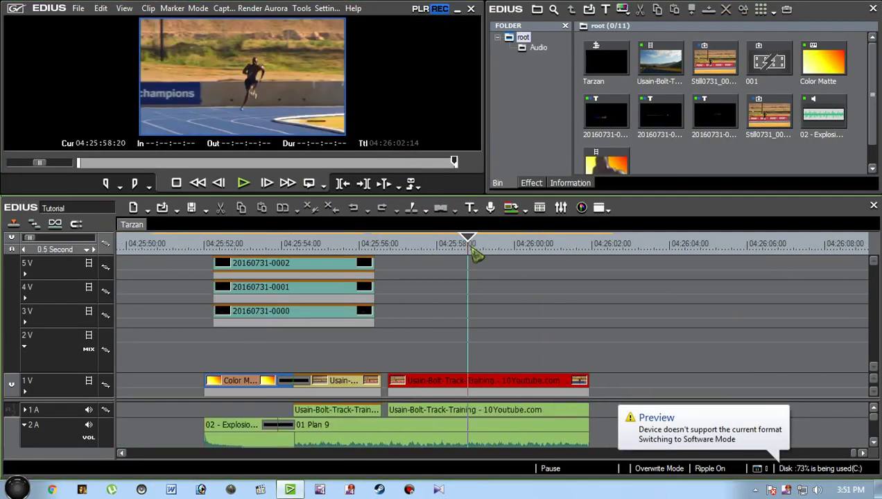
scroll(530, 280, "up", 1)
left_click(508, 246)
scroll(520, 282, "down", 1)
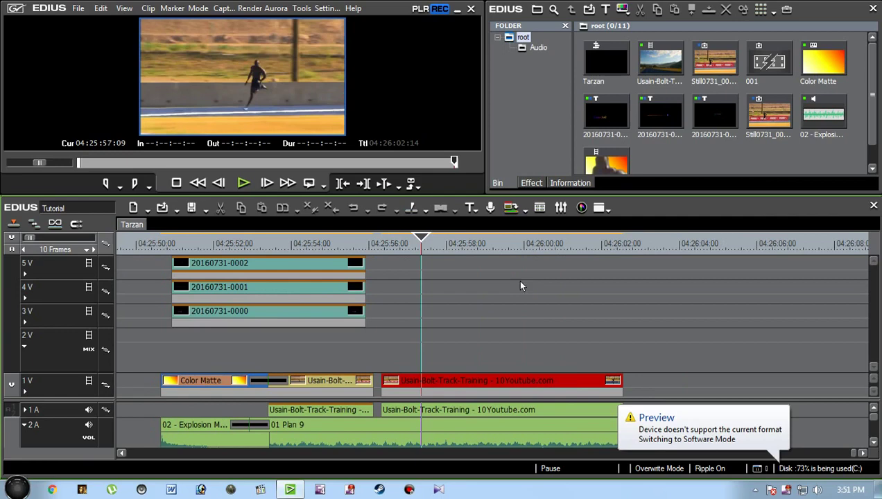
left_click(191, 246)
scroll(236, 277, "up", 3)
left_click(325, 246)
left_click(540, 246)
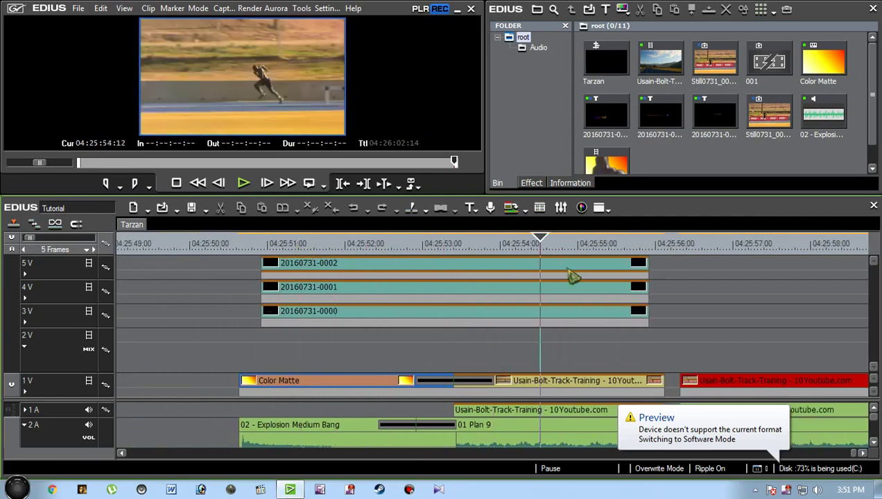
left_click(676, 246)
left_click_drag(687, 283, 425, 280)
scroll(420, 277, "down", 1)
left_click(367, 246)
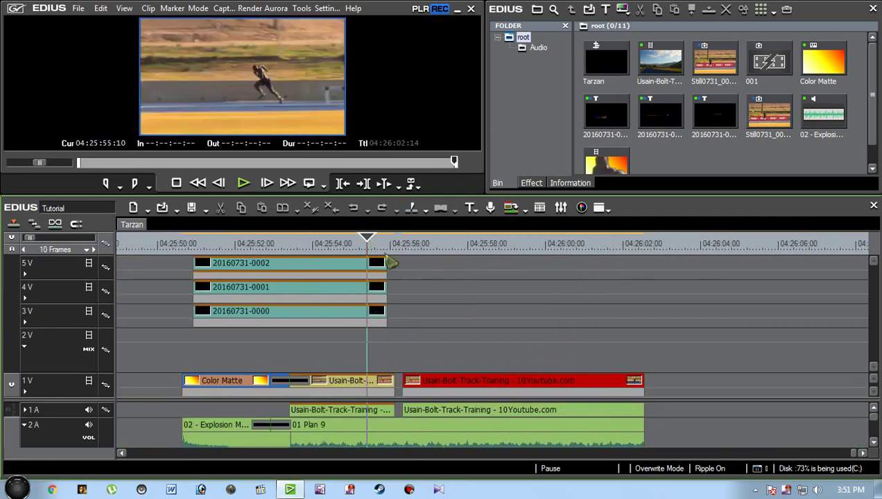
scroll(387, 258, "up", 1)
left_click(422, 247)
left_click(286, 246)
left_click(570, 246)
left_click_drag(636, 285, 488, 287)
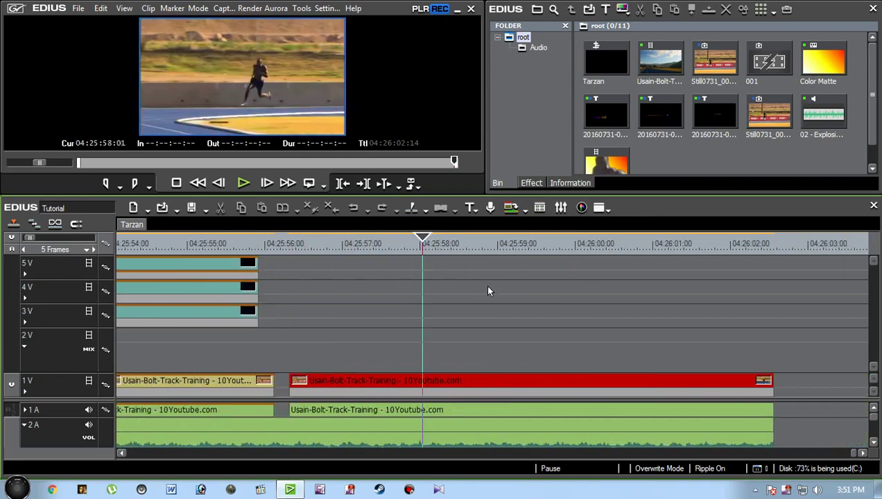
scroll(487, 291, "down", 3)
left_click(77, 443)
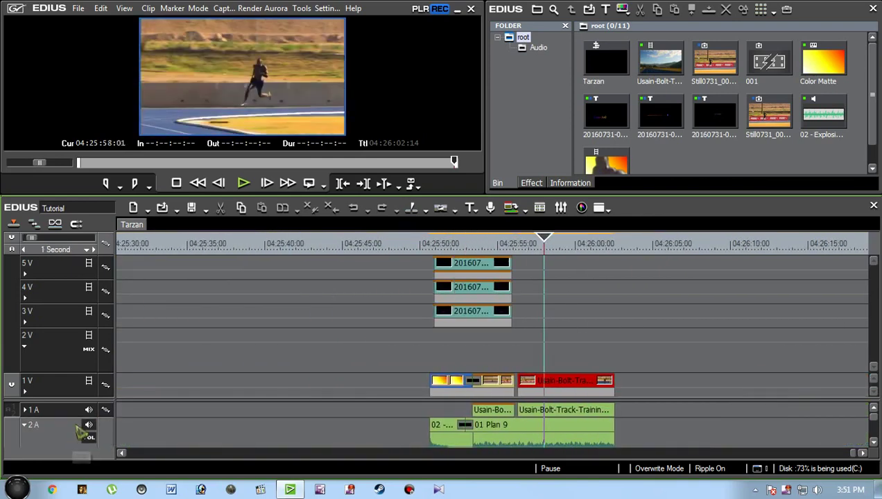
key("a")
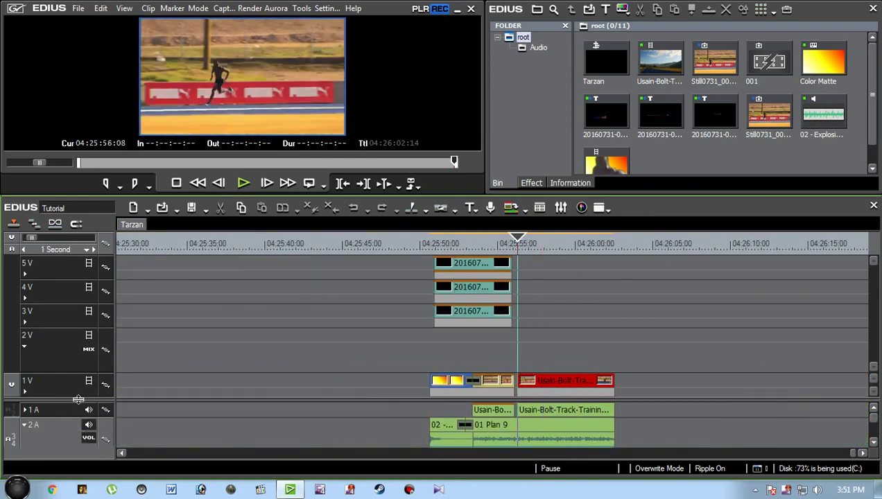
Create a new sequence and delete its 1 T title track.
key("ctrl+shift+n")
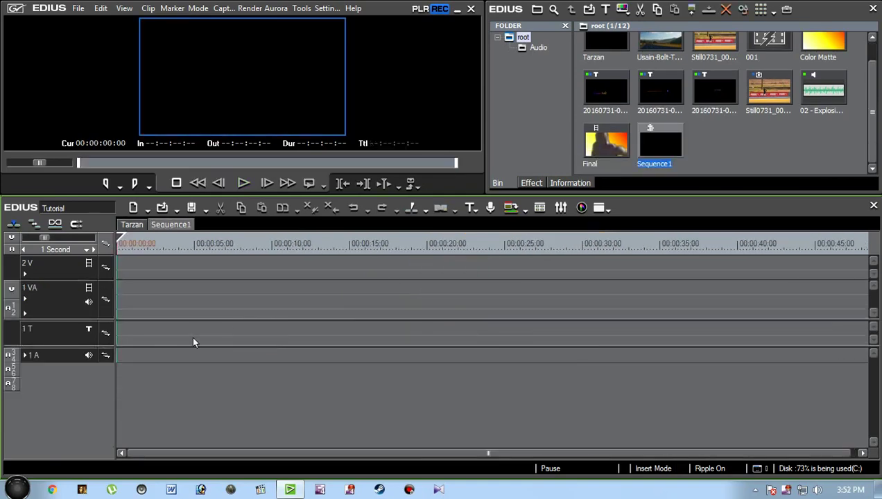
left_click(82, 339)
right_click(84, 340)
left_click(97, 297)
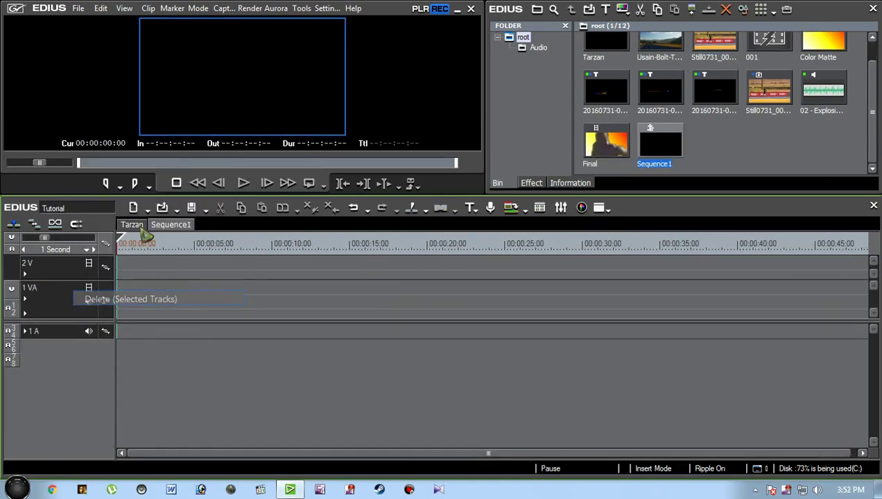
Place the Usain-Bolt-Track-Training clip on the new sequence's 1 VA track and switch the timeline to overwrite mode.
left_click_drag(502, 399, 496, 398)
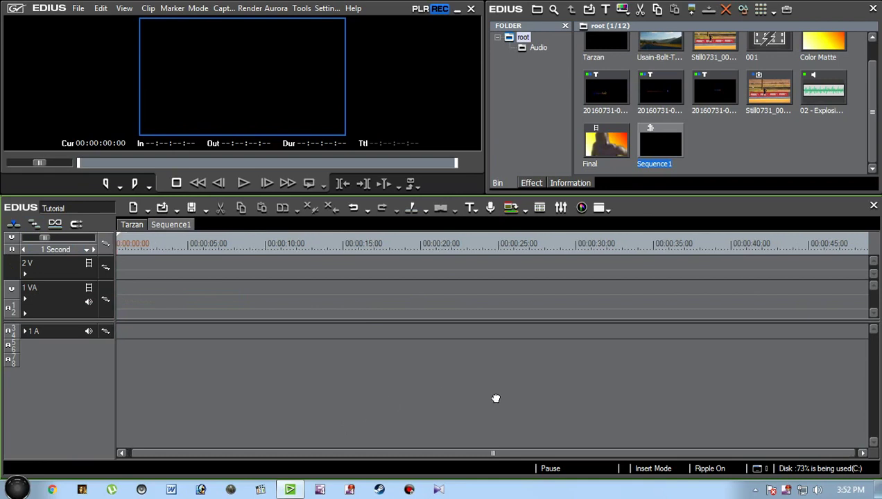
scroll(738, 141, "up", 1)
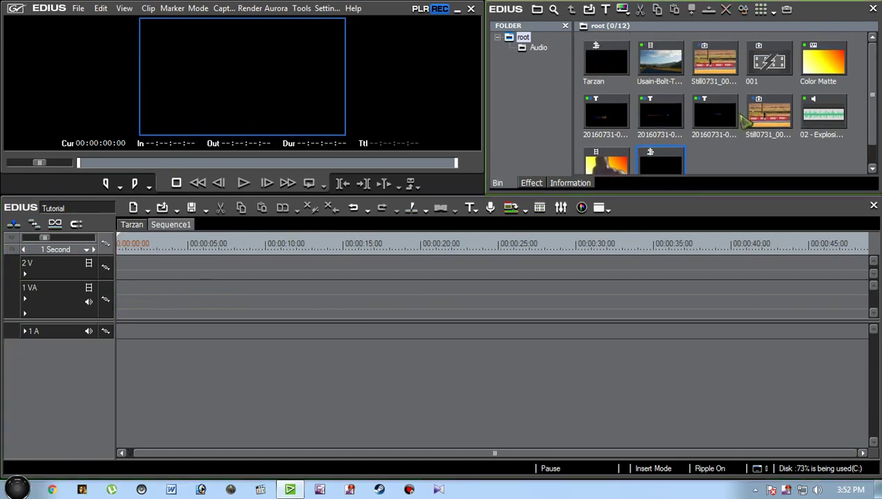
left_click_drag(662, 69, 402, 290)
left_click(450, 246)
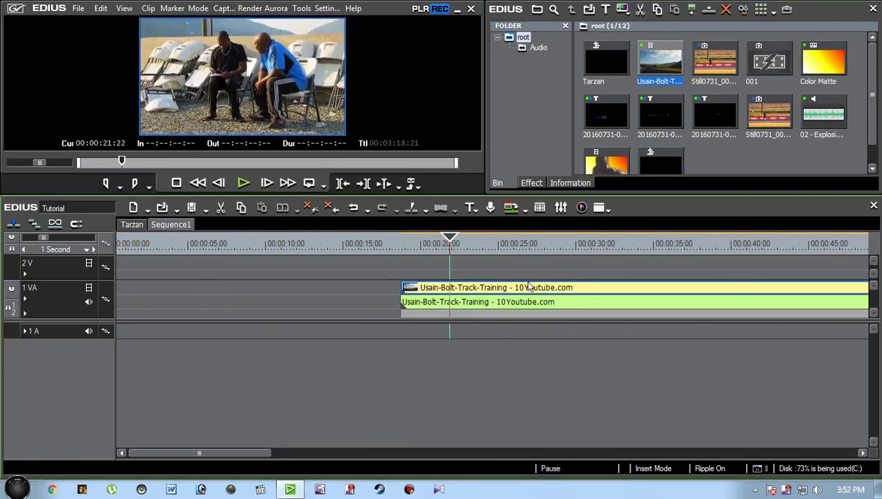
scroll(520, 288, "down", 1)
key("Insert")
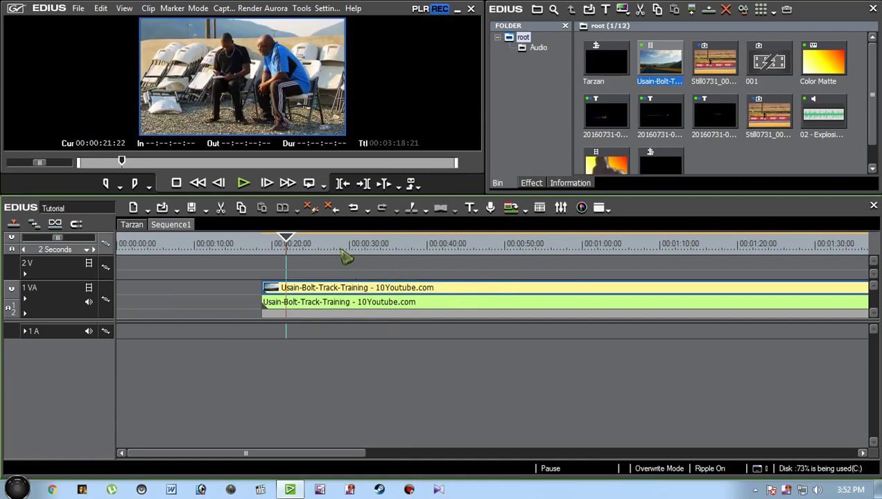
Find the running frame at 00:00:28:00 in the clip and capture it as a still image in the bin.
mouse_move(335, 248)
left_mouse_down()
mouse_move(394, 255)
mouse_move(338, 256)
left_mouse_up()
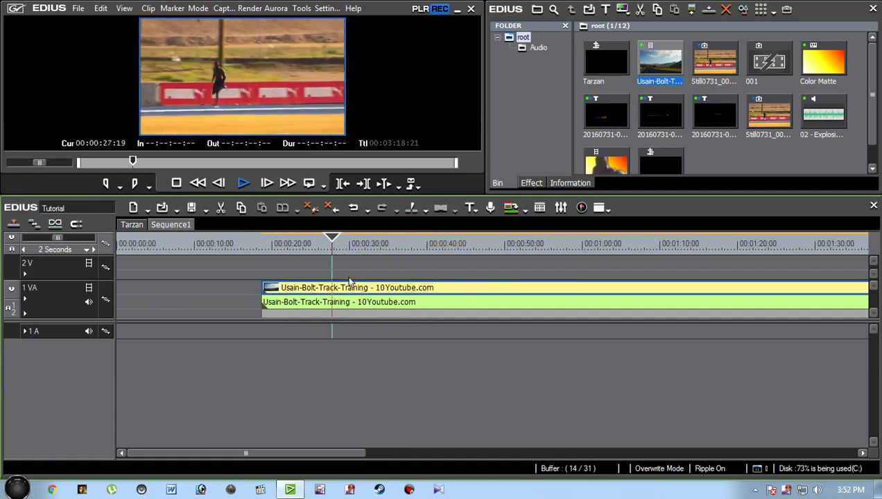
scroll(324, 250, "down", 2)
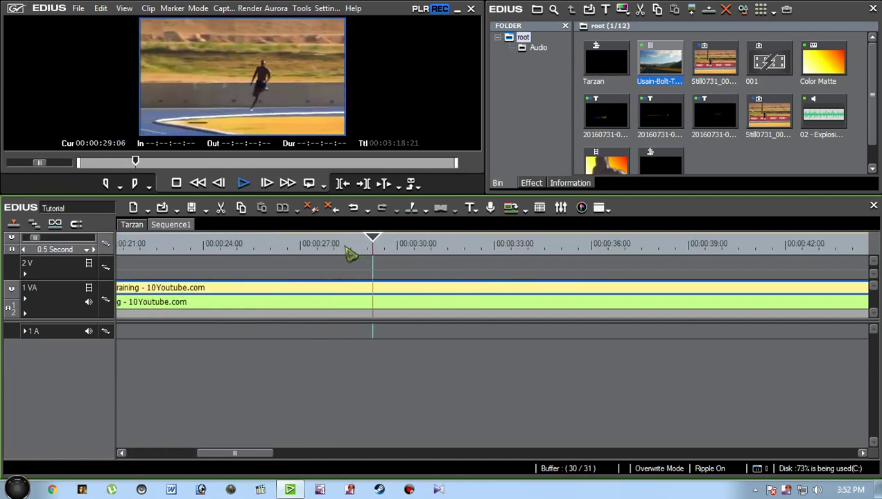
left_click(386, 254)
left_click_drag(385, 256, 345, 251)
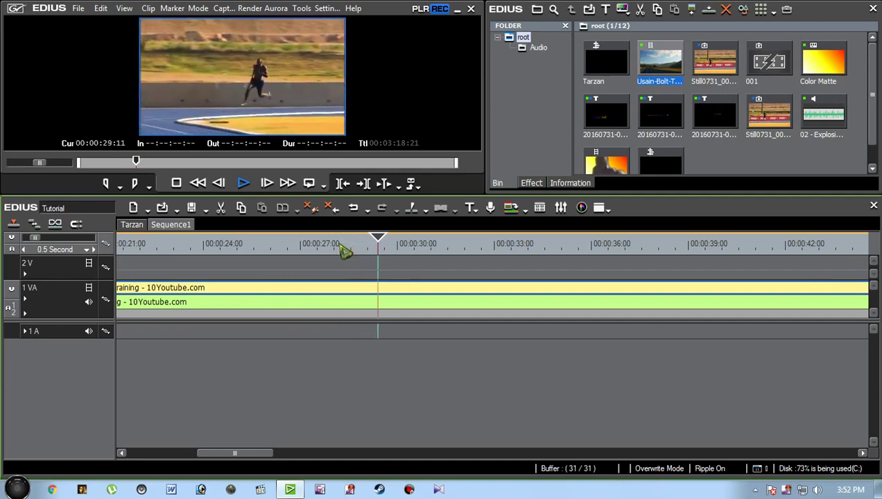
key("space")
left_click(271, 251)
key("space")
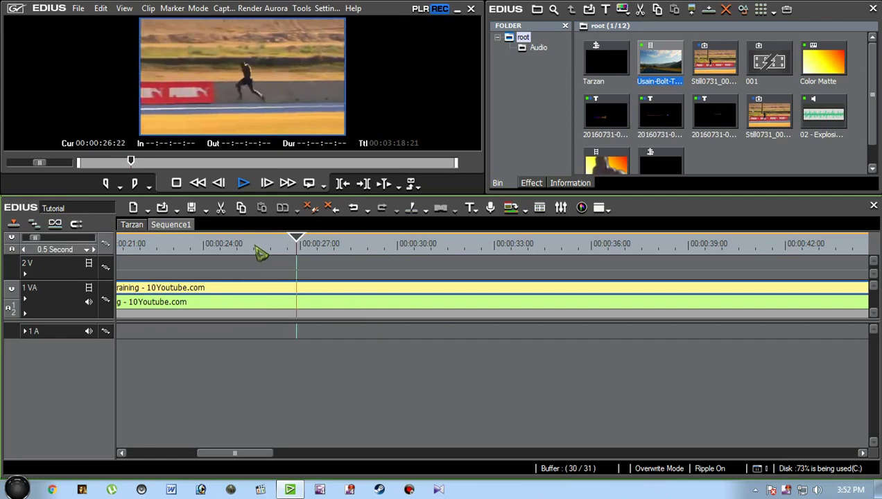
key("space")
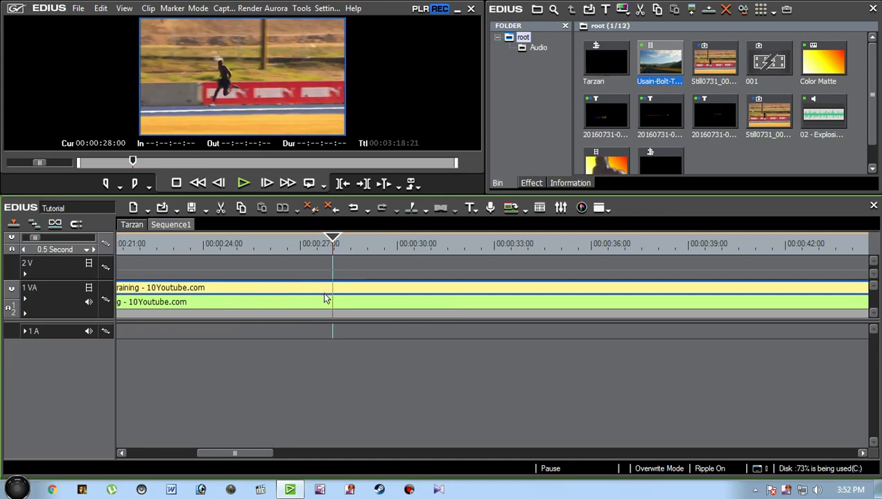
key("ctrl+t")
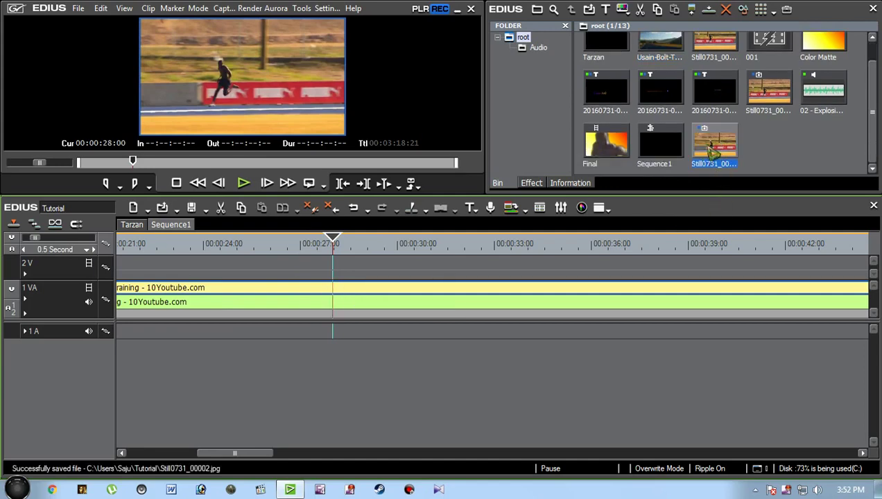
Capture a second still image of the frame at 00:00:28:00 into the bin.
right_click(346, 289)
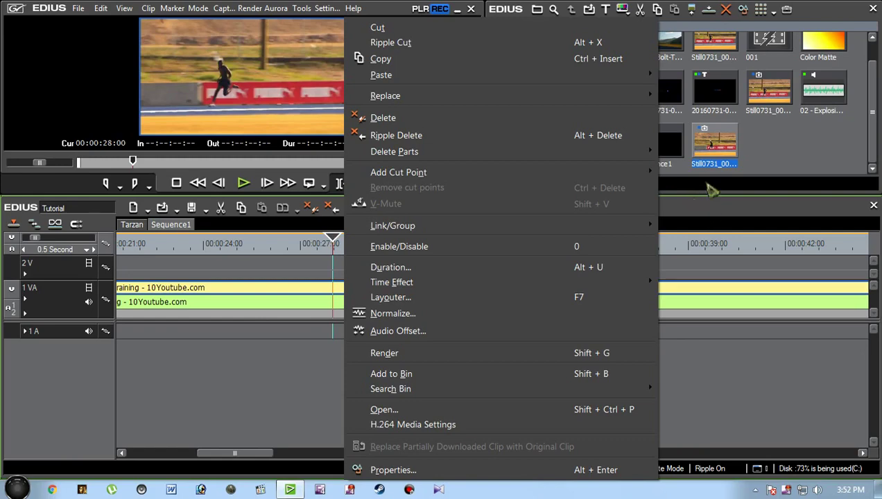
left_click(756, 141)
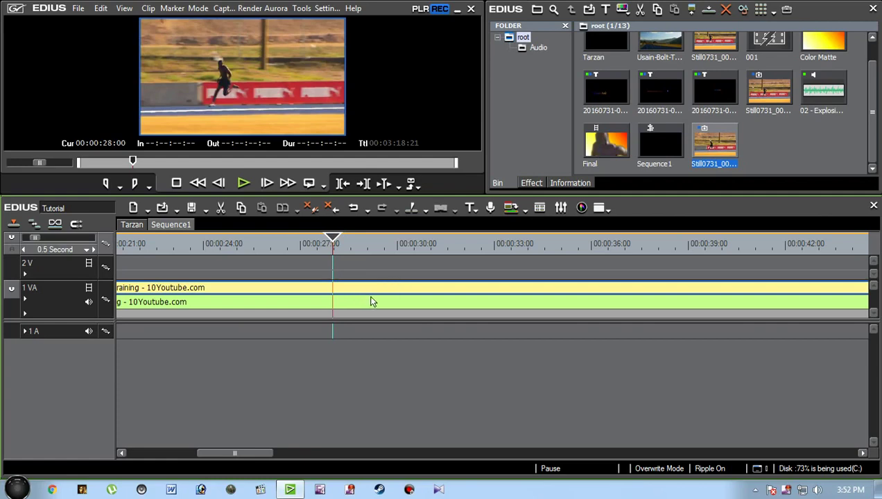
key("ctrl+t")
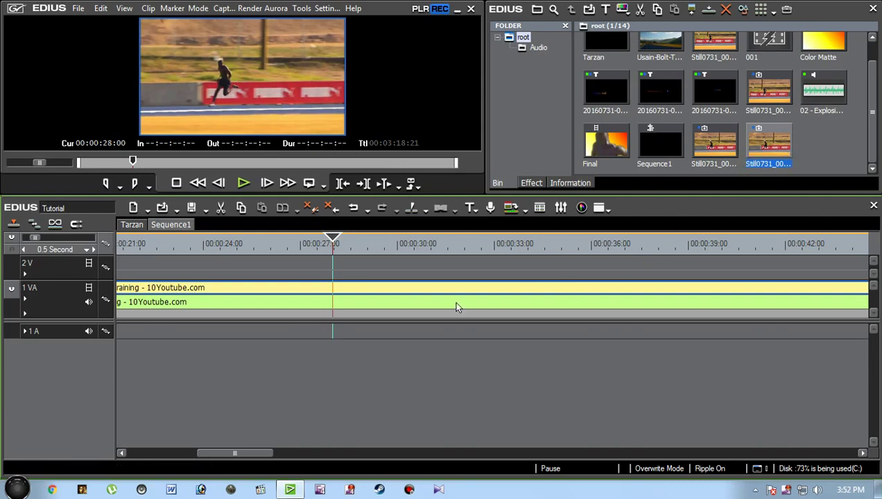
Inspect the runner's frame at 00:00:28:00 in the full-screen preview and return to the editing layout.
left_click_drag(334, 324, 444, 342)
left_click(444, 342)
scroll(486, 357, "down", 1)
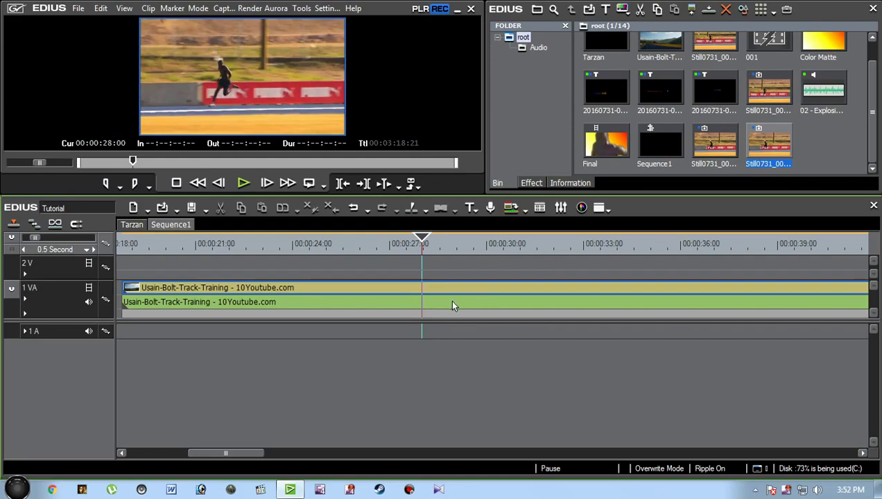
double_click(200, 100)
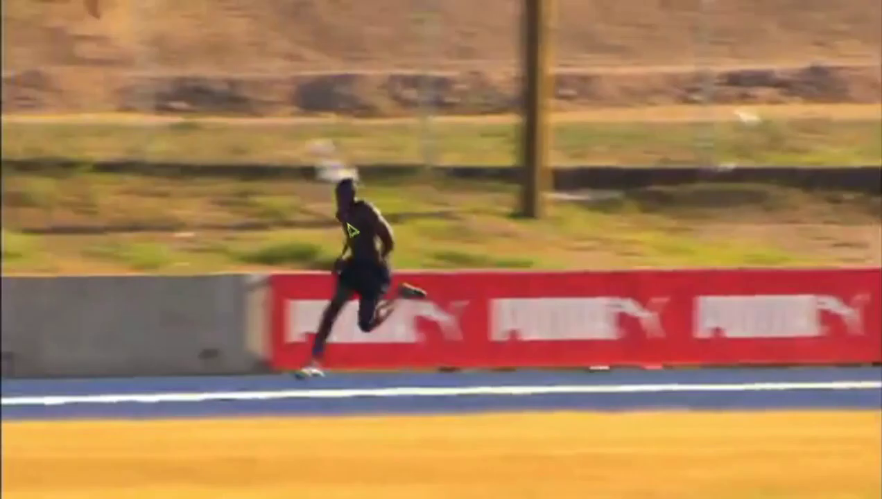
double_click(348, 224)
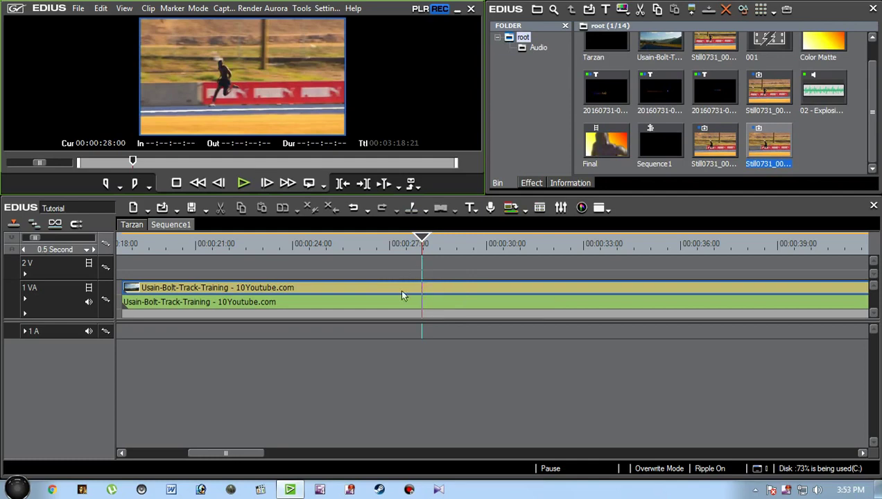
Split the Usain-Bolt-Track-Training clip on track 1 VA at the 00:00:28:00 position.
key("c")
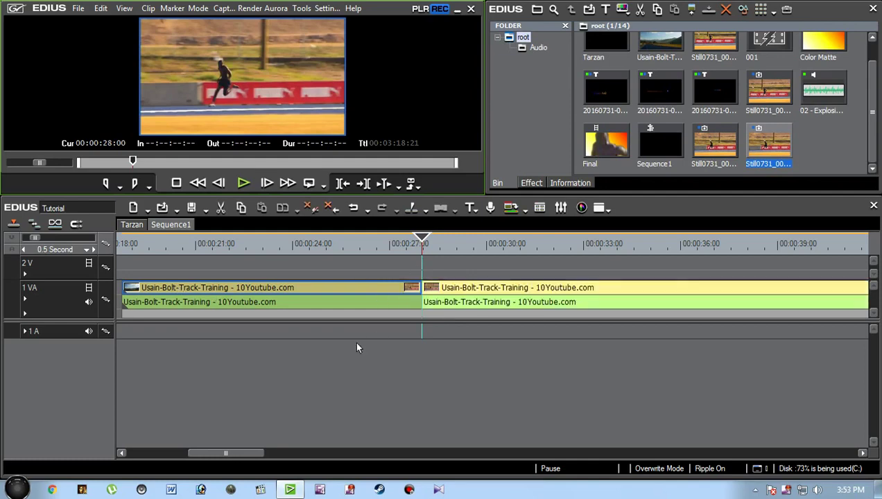
scroll(492, 322, "up", 2)
key("ctrl+0")
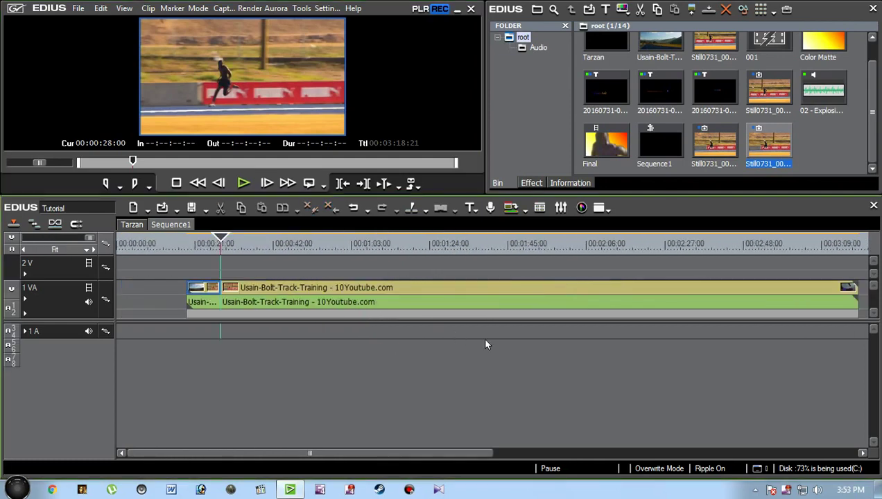
Try moving the second part of the split clip about 2 seconds along the track, and undo the move.
key("ctrl+0")
left_click_drag(257, 301, 325, 302)
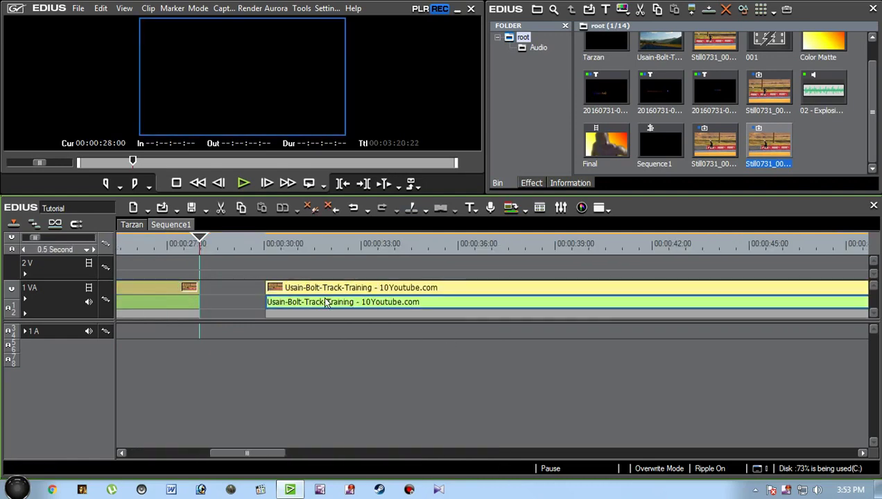
key("ctrl+z")
Move the playhead to the end of the clip on the timeline and save the project.
key("ctrl+0")
key("End")
left_click_drag(635, 380, 579, 388)
scroll(608, 360, "down", 2)
left_click(579, 388)
key("ctrl+s")
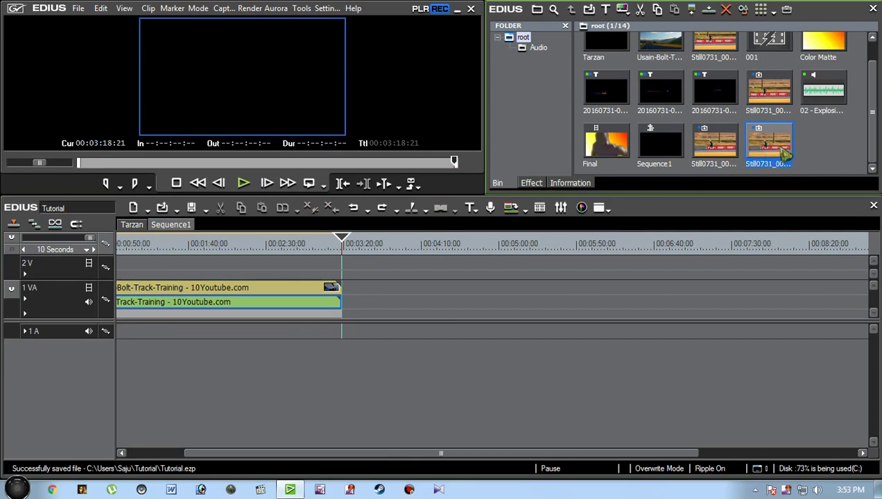
Locate the captured still Still0731_00003 in its folder on disk and open the image in Adobe Photoshop.
right_click(770, 151)
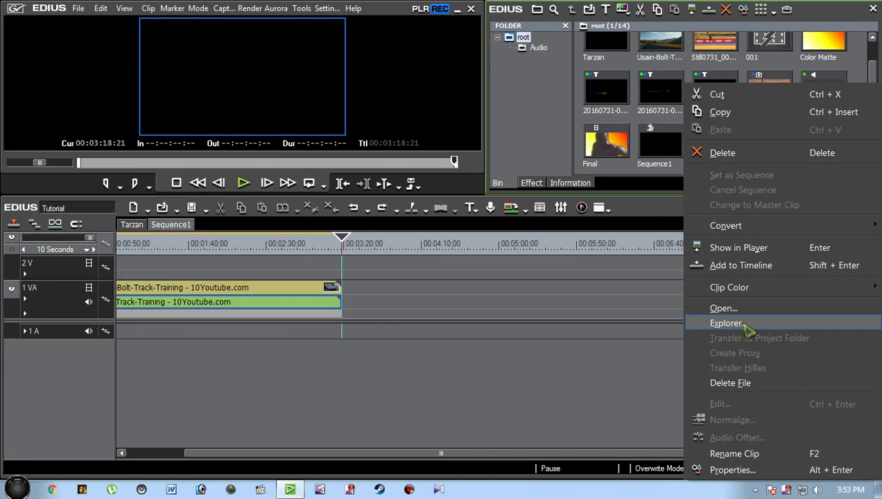
left_click(752, 326)
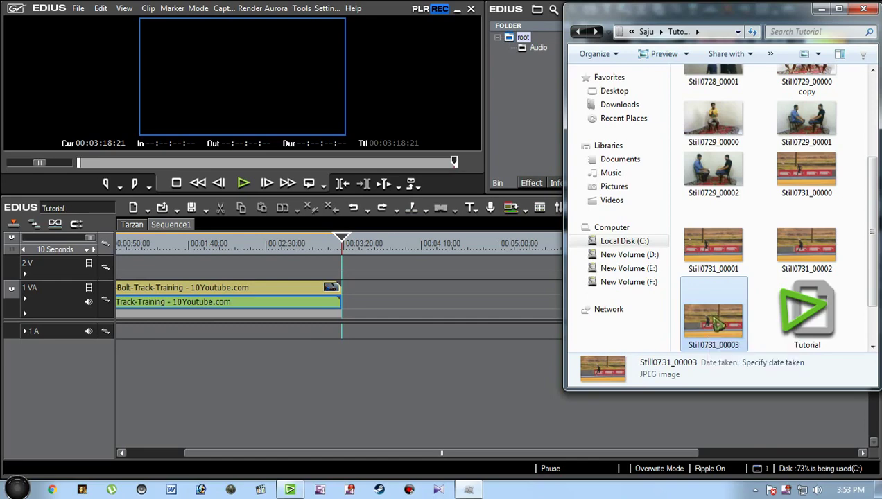
right_click(715, 319)
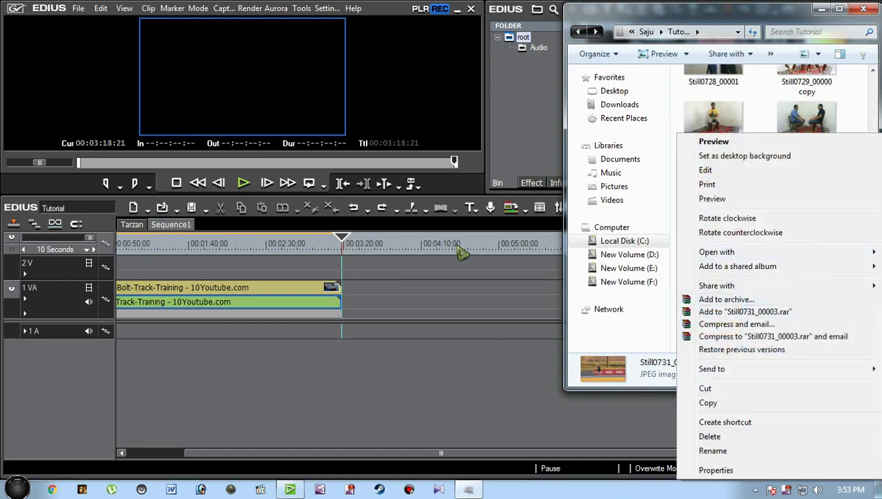
left_click(760, 104)
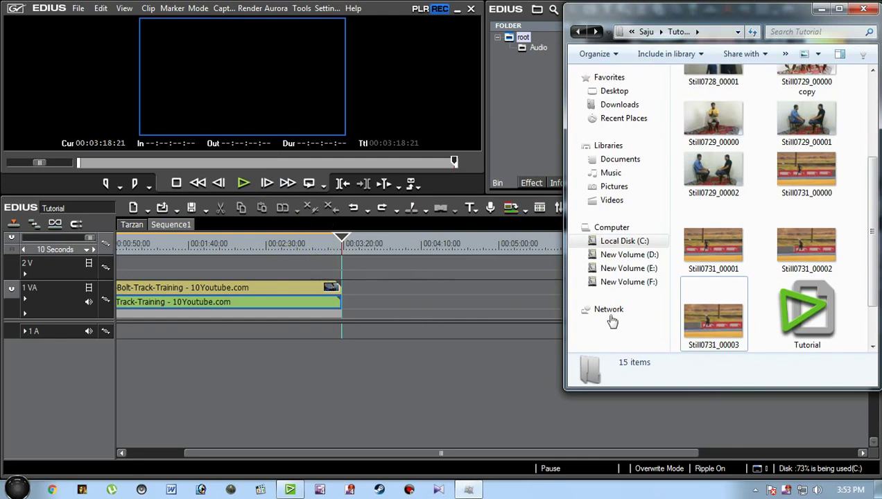
left_click(704, 323)
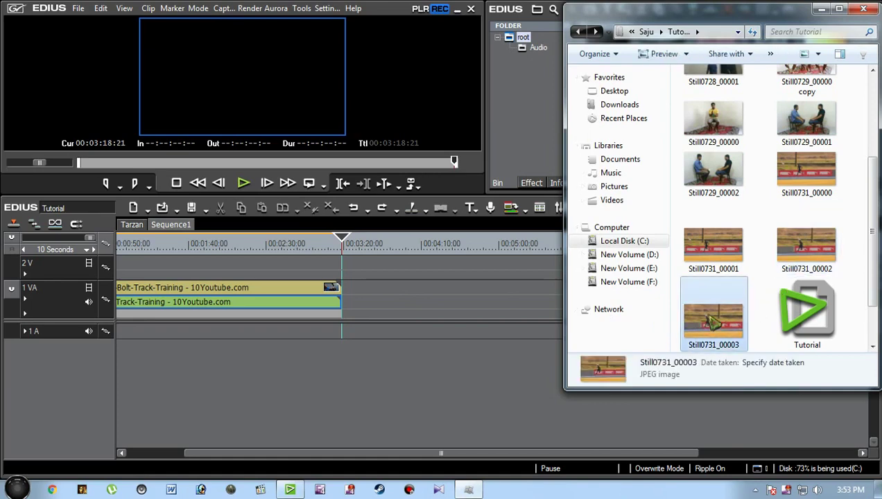
right_click(710, 320)
left_click(650, 339)
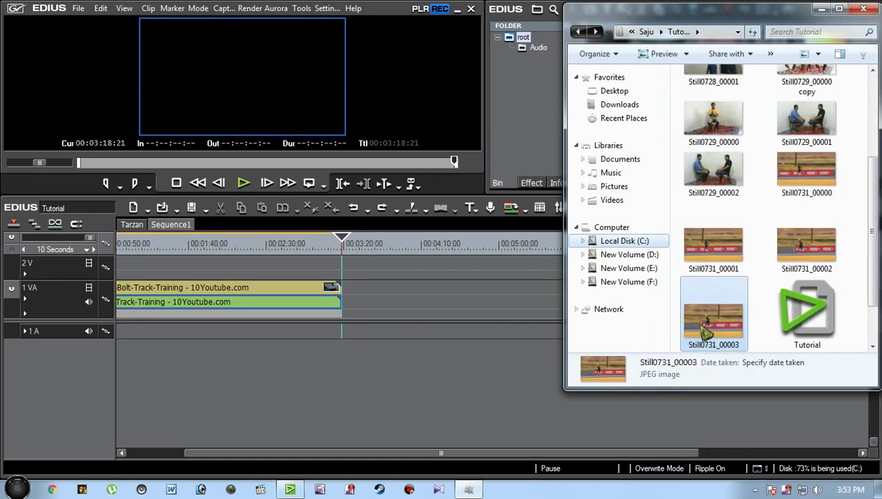
right_click(706, 334)
mouse_move(728, 253)
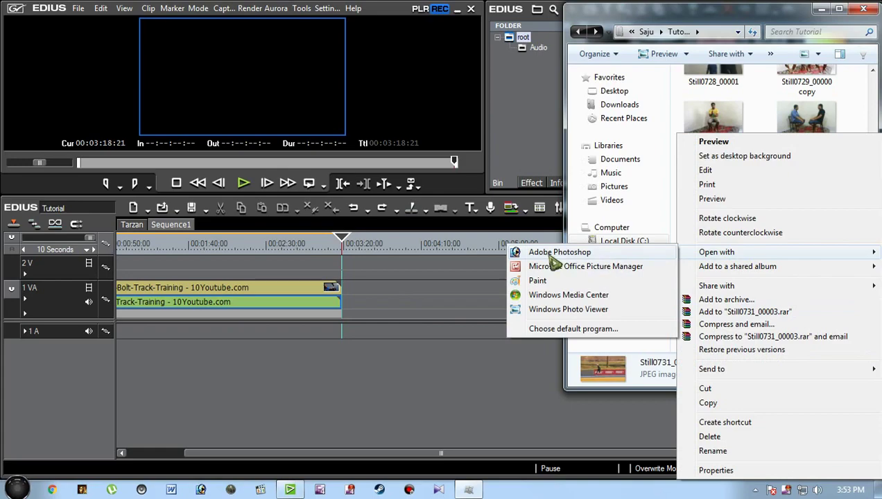
left_click(549, 254)
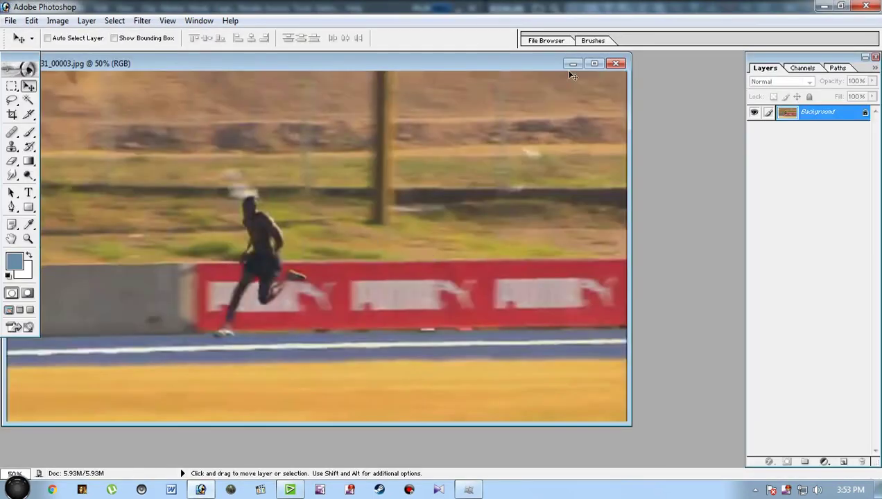
Maximize the image window and convert the locked Background into a regular layer named Layer 0.
left_click(594, 63)
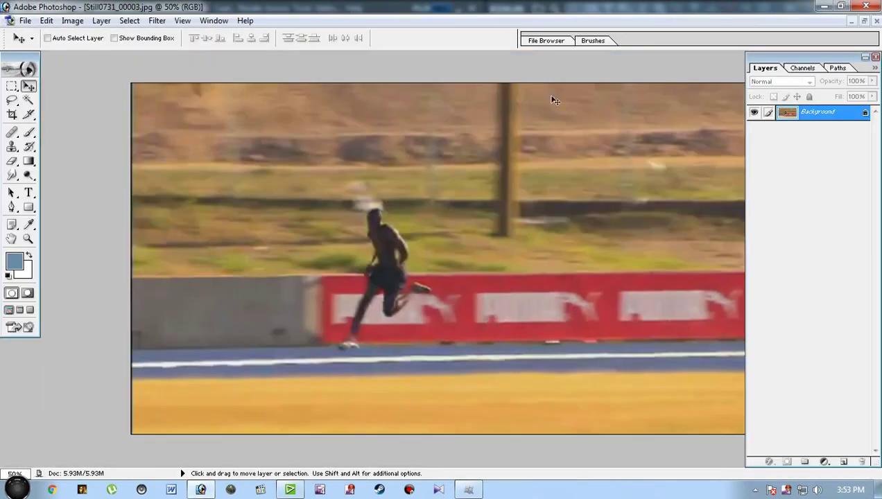
double_click(818, 116)
left_click(527, 223)
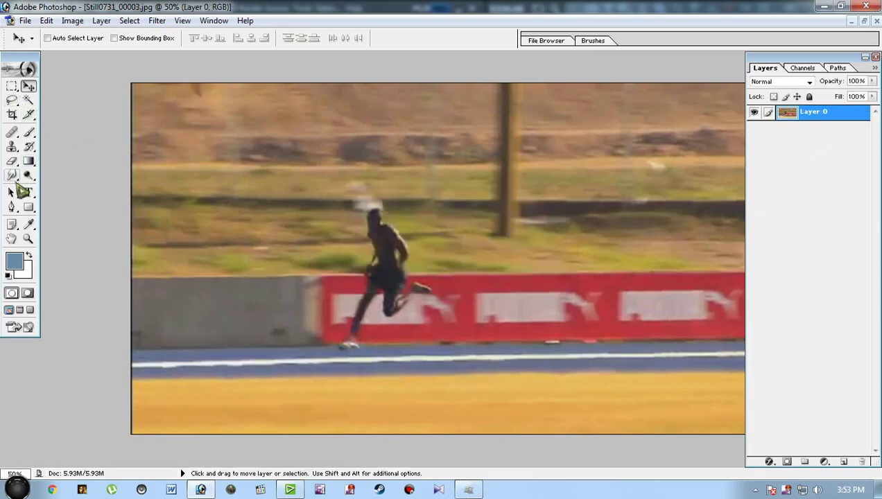
Start a Pen tool path at the toe of the runner's planted foot and trace the leg's front edge up to the thigh.
left_click(11, 207)
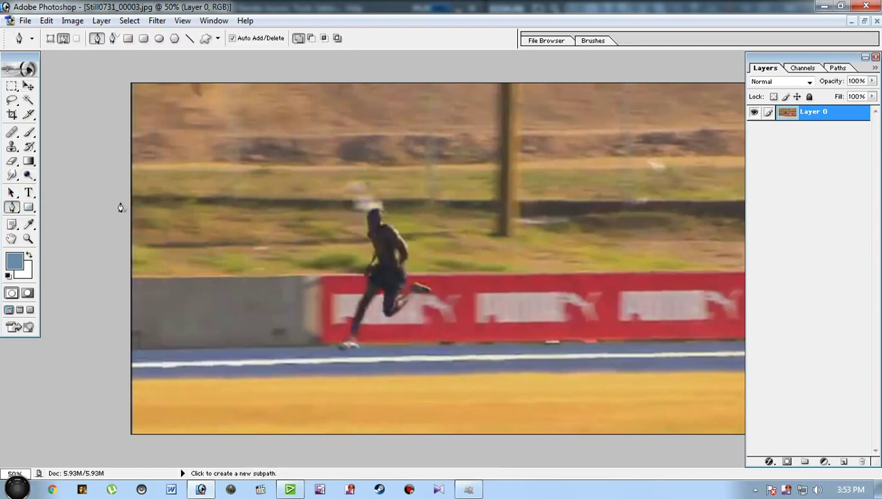
left_click(370, 257, "ctrl")
left_click(285, 358, "ctrl")
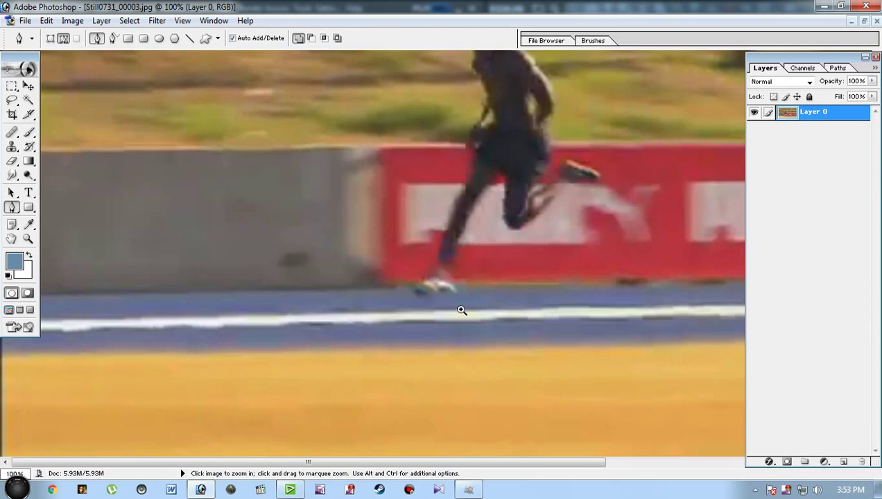
left_click(462, 310, "ctrl")
left_click_drag(448, 256, 461, 396)
left_click(370, 358)
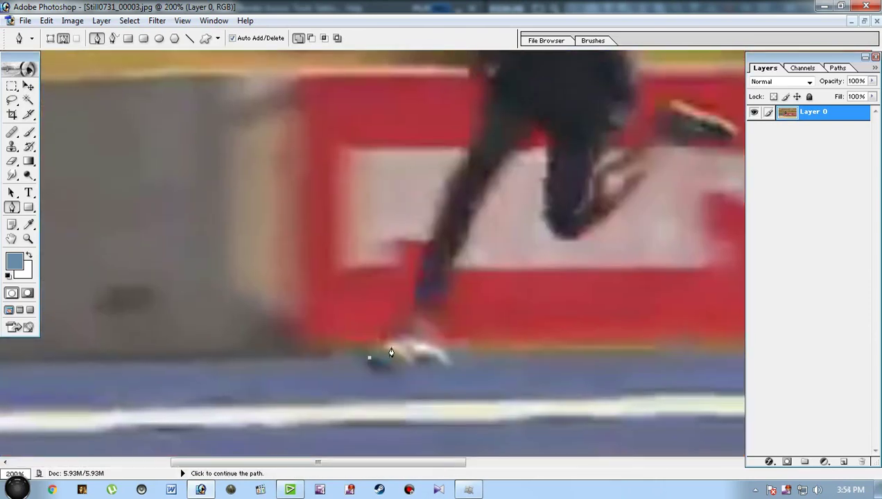
left_click(395, 344)
left_click_drag(407, 332, 410, 315)
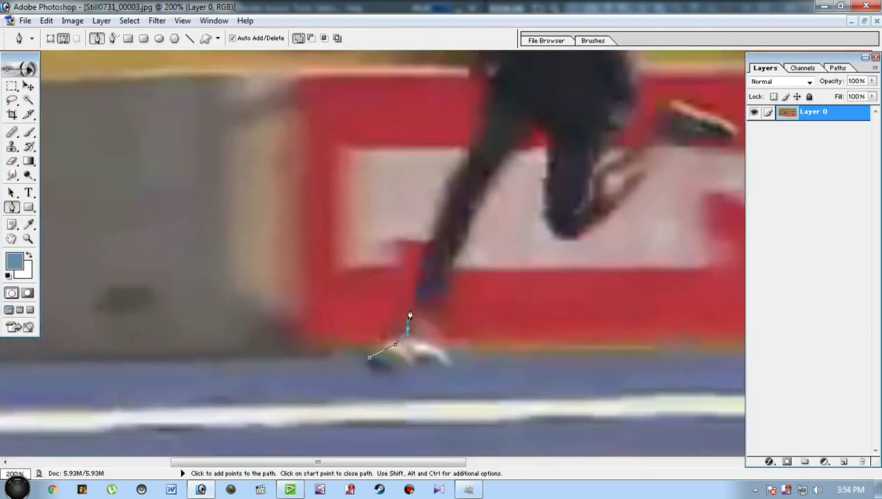
left_click(474, 147)
left_click_drag(452, 148, 403, 351)
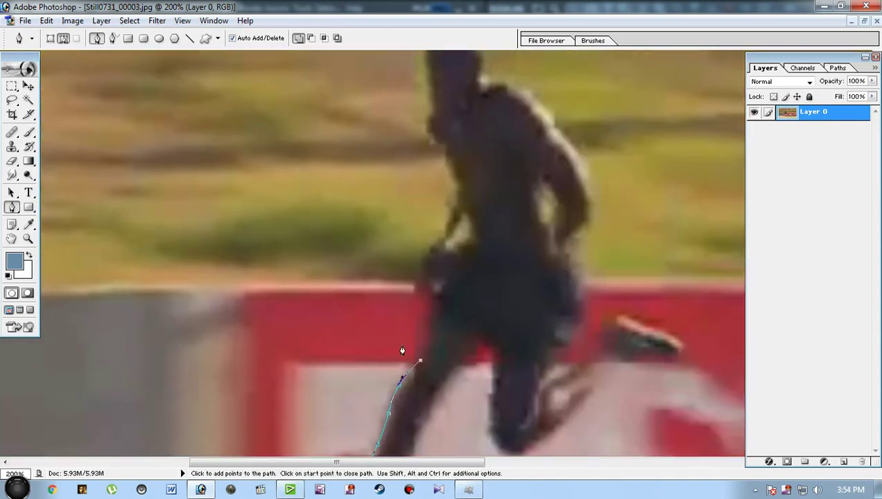
Continue the path up the front of the runner's hip and forearm to the chest.
left_click(446, 213)
left_click_drag(455, 186, 457, 162)
left_click_drag(418, 192, 419, 336)
left_click(455, 333, "alt")
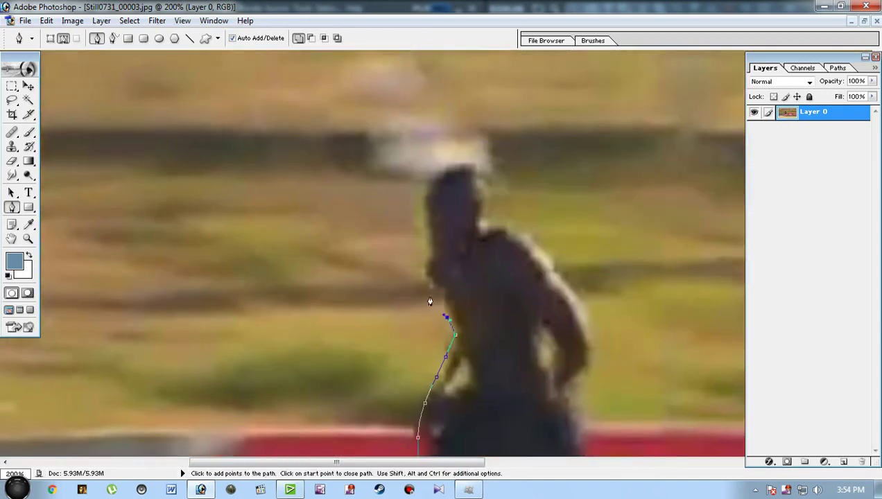
Continue the path around the runner's head, down the back of the neck and over the shoulder.
left_click(483, 167)
left_click(484, 182)
left_click(485, 202)
left_click(484, 227)
left_click_drag(505, 222, 537, 240)
left_click_drag(549, 256, 554, 259)
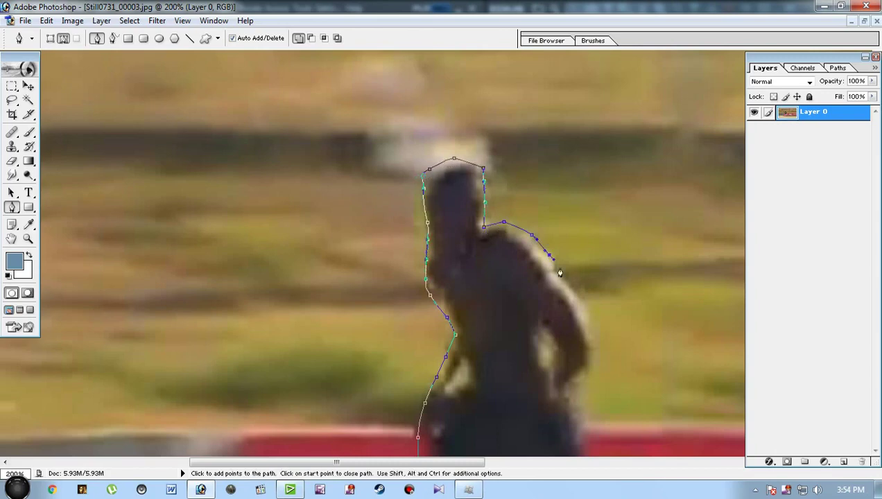
Extend the path down the runner's rear arm and past the hip to the back of the thigh.
left_click(592, 368)
left_click_drag(532, 388, 522, 253)
left_click(505, 339)
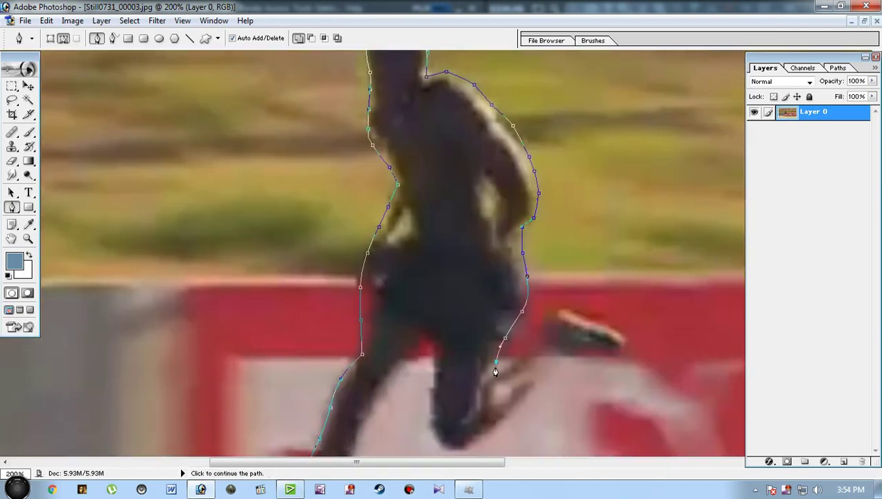
Trace the path around the raised rear shoe and back along the underside of the lower leg toward the knee.
left_click(488, 375)
left_click(551, 311)
left_click(570, 312)
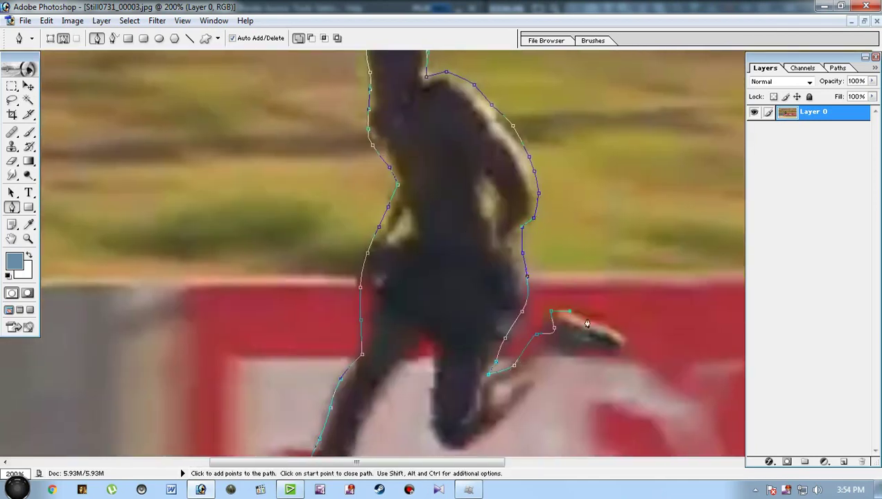
left_click(590, 319)
left_click_drag(608, 331, 572, 354)
left_click(486, 426)
Continue the path around the bent knee, up the inner thigh and over to the back of the planted thigh.
left_click_drag(413, 396, 485, 307)
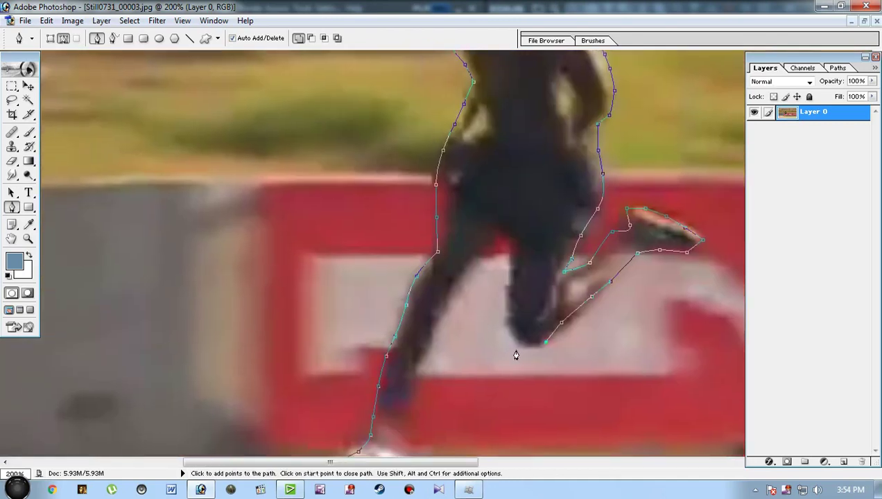
left_click(511, 337)
left_click(513, 322)
left_click(508, 283)
left_click(511, 251)
left_click(508, 241)
left_click(477, 264)
left_click(459, 280)
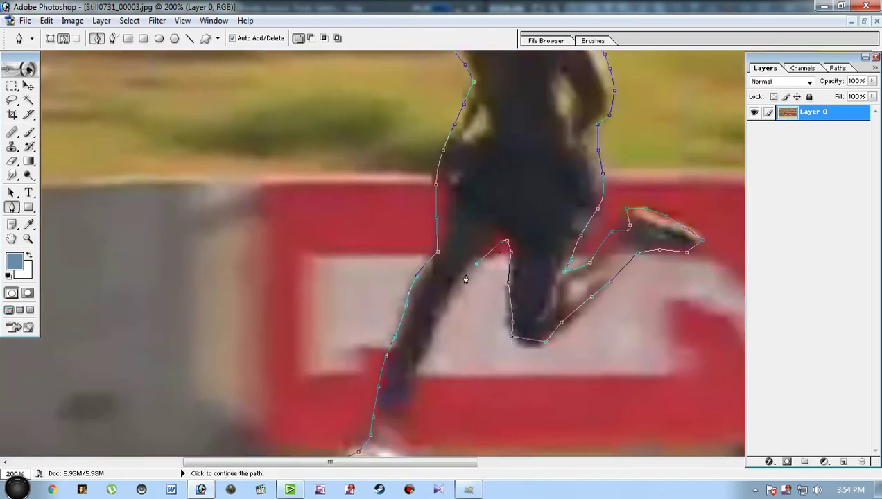
Trace down the back of the planted leg and along the shoe's sole, and close the path at the toe.
left_click(447, 318)
left_click(437, 339)
left_click(424, 365)
left_click(417, 379)
left_click_drag(393, 409, 417, 316)
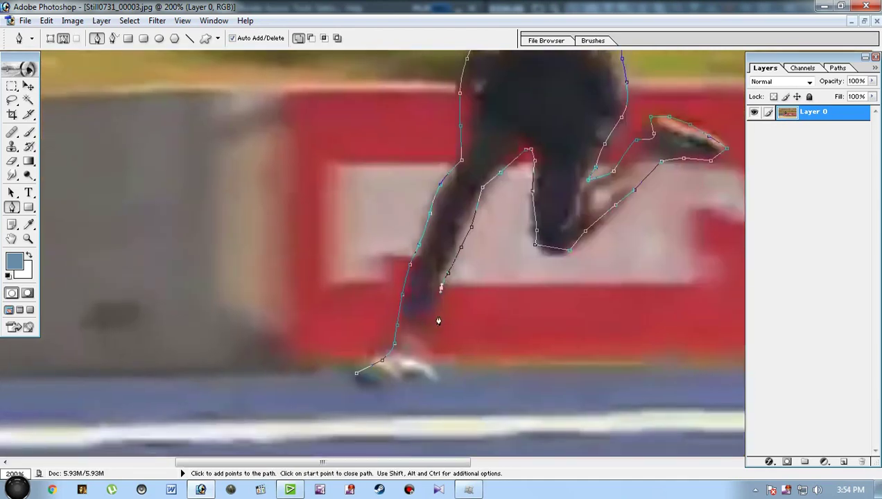
left_click(435, 379)
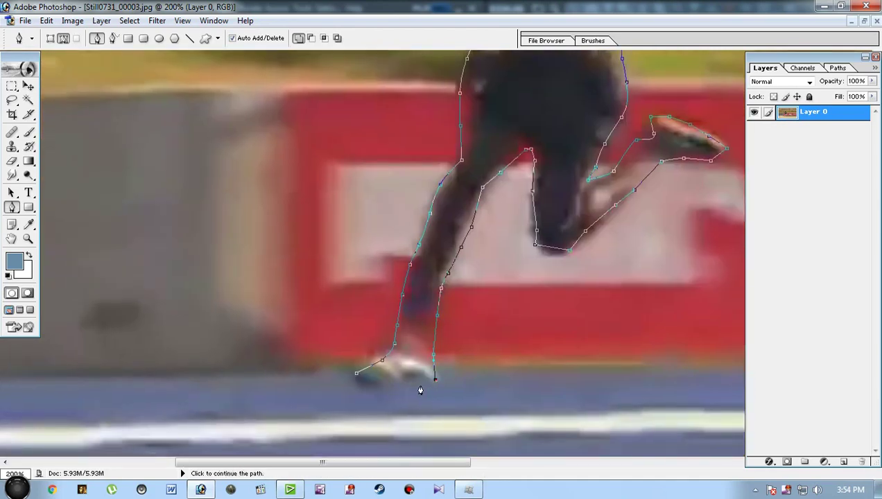
left_click(375, 383)
left_click(354, 384)
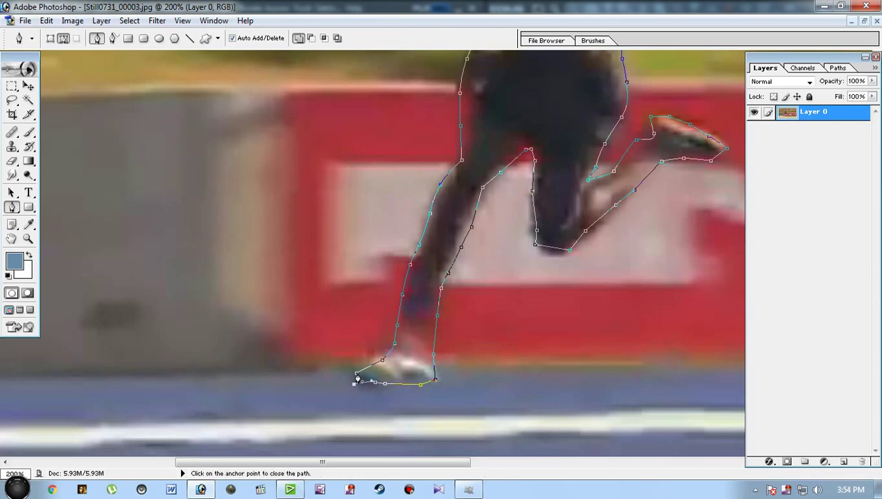
left_click_drag(523, 257, 512, 281)
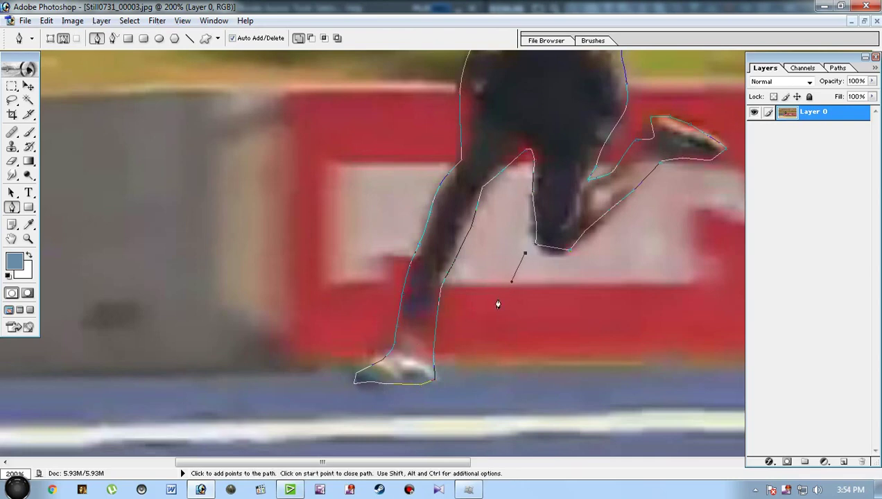
key("ctrl+z")
Turn the closed path into a new anti-aliased selection with a feather radius of 2 pixels.
left_click_drag(489, 134, 347, 349)
left_click_drag(459, 272, 456, 322)
right_click(395, 323)
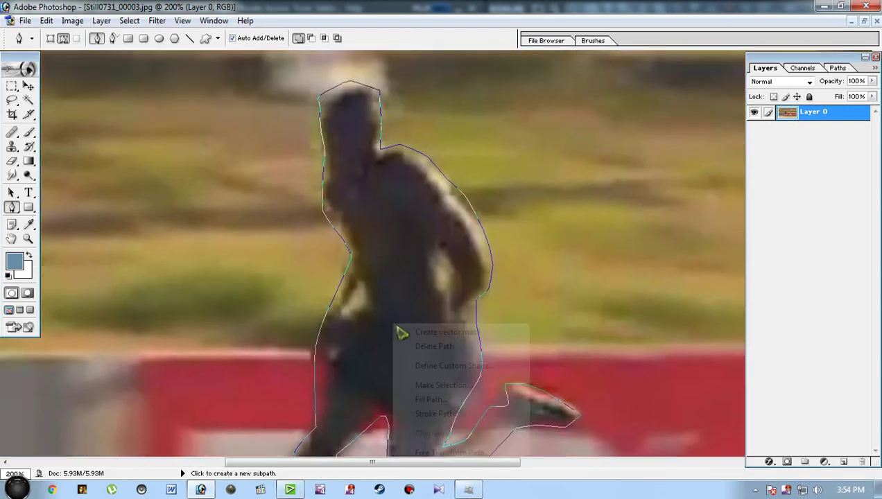
left_click(438, 385)
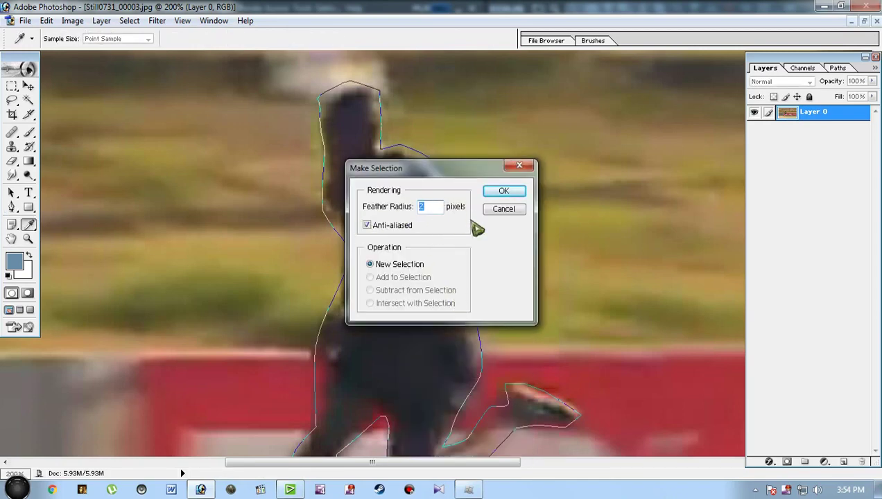
left_click(506, 191)
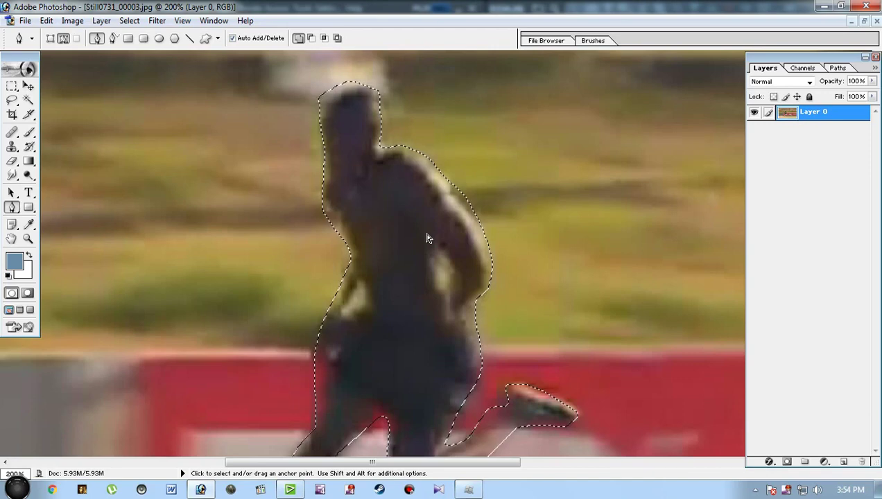
Copy the selected runner onto a new layer and hide Layer 0.
key("ctrl+j")
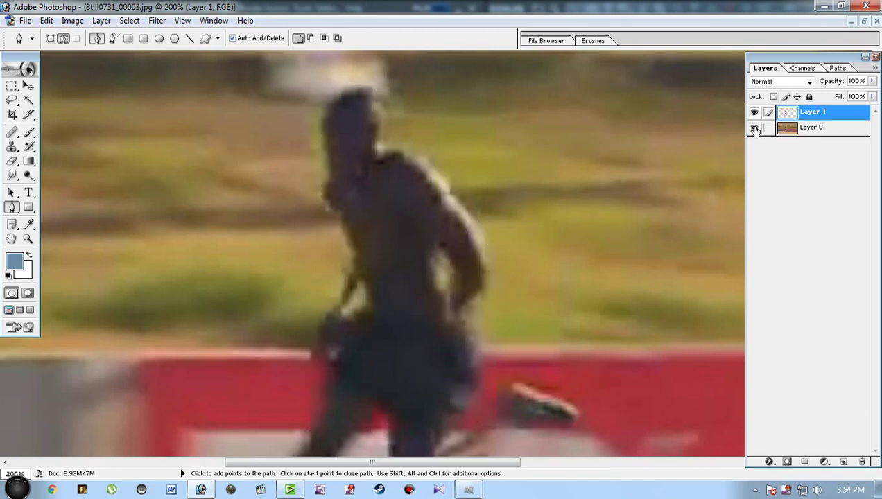
left_click(755, 129)
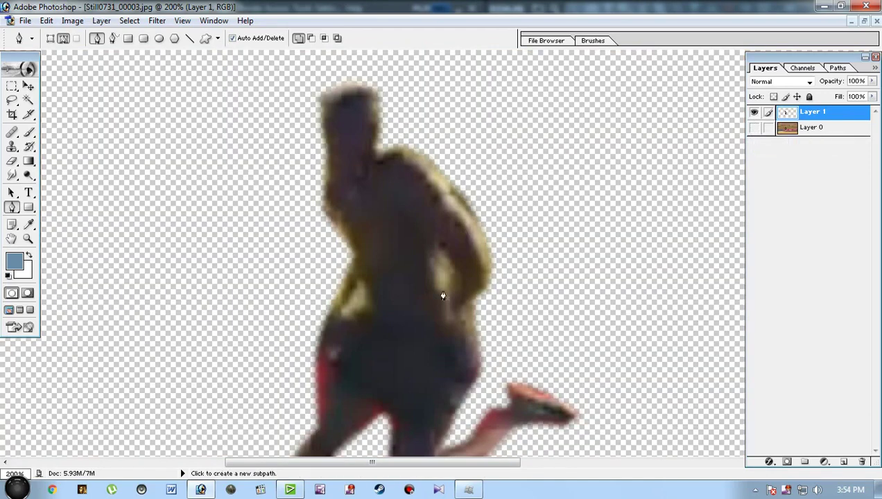
left_click(431, 267, "ctrl")
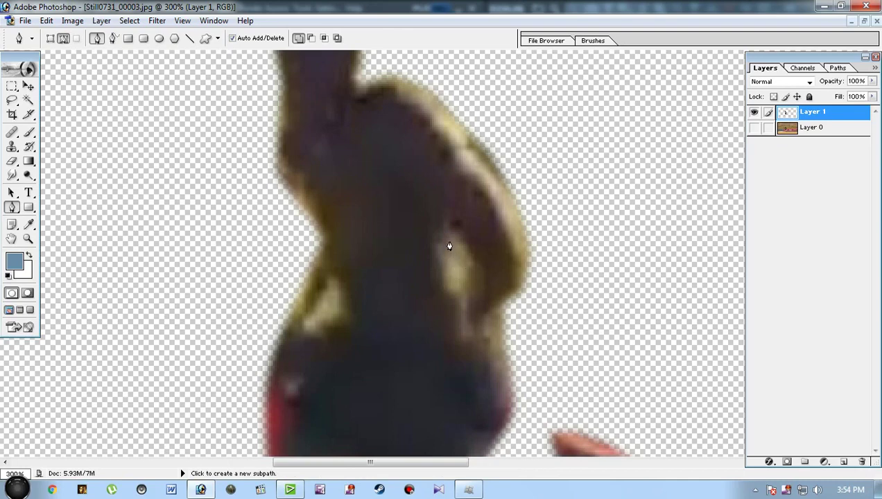
Outline the background patch between the bent arm and the back with a closed path, convert it to a selection and delete it.
left_click(442, 271)
left_click(465, 302)
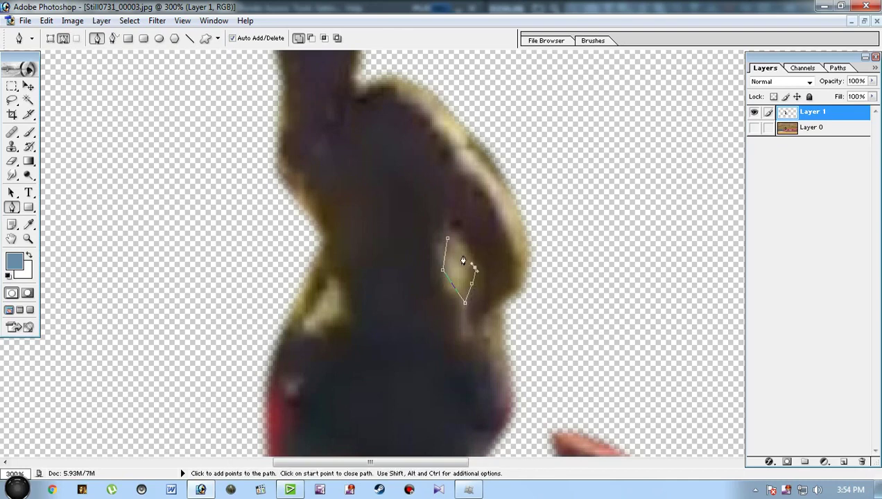
left_click(448, 240)
right_click(445, 260)
left_click(493, 321)
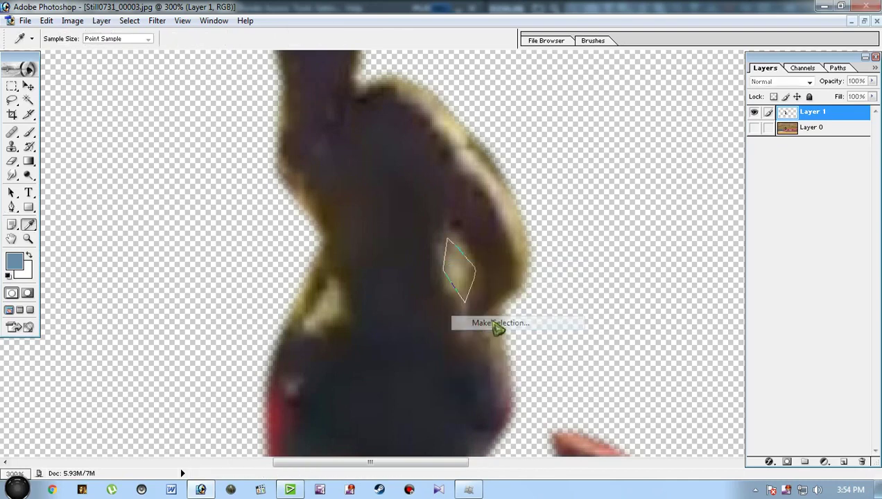
left_click(509, 193)
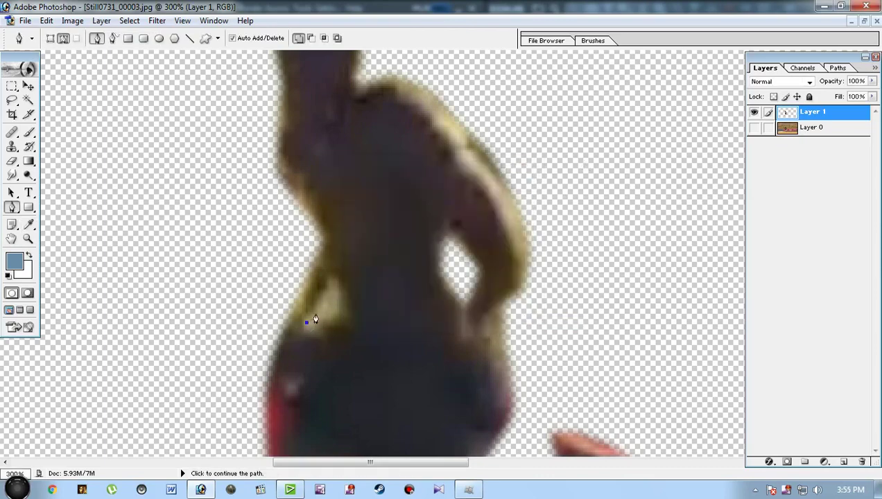
Trace a closed path around the background patch between the front arm and the waist.
left_click(316, 292)
left_click(327, 276)
left_click(342, 283)
left_click(345, 290)
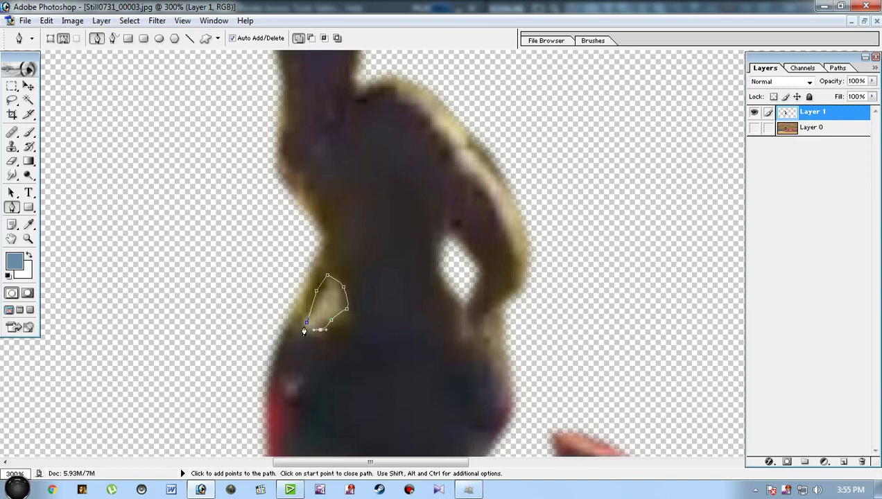
right_click(322, 303)
left_click(320, 328)
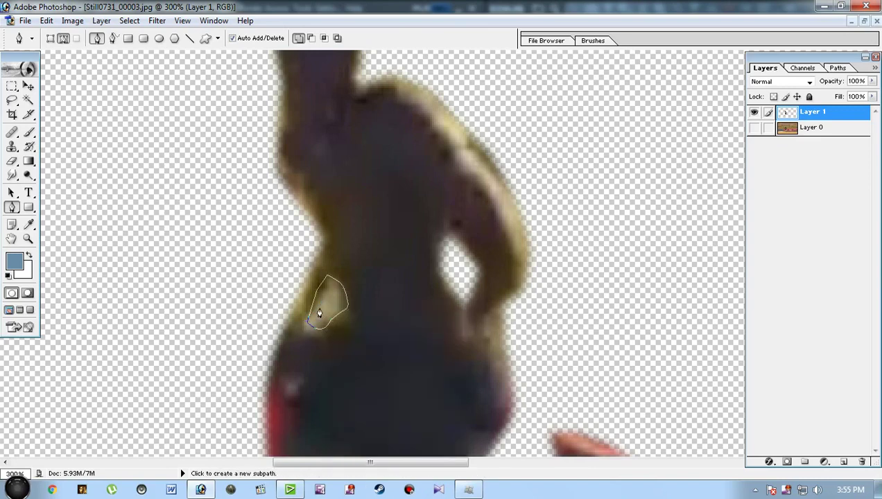
Convert the waist path into a selection and delete the background inside it.
right_click(319, 314)
left_click(366, 369)
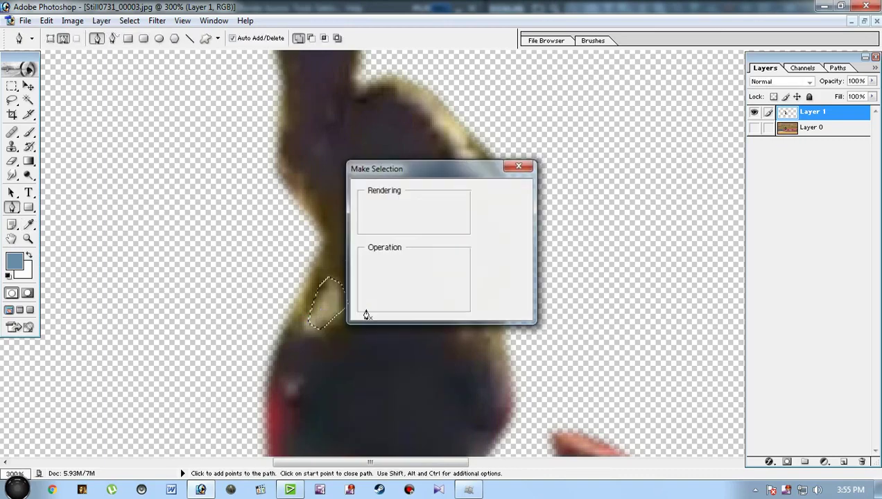
key("Return")
key("Delete")
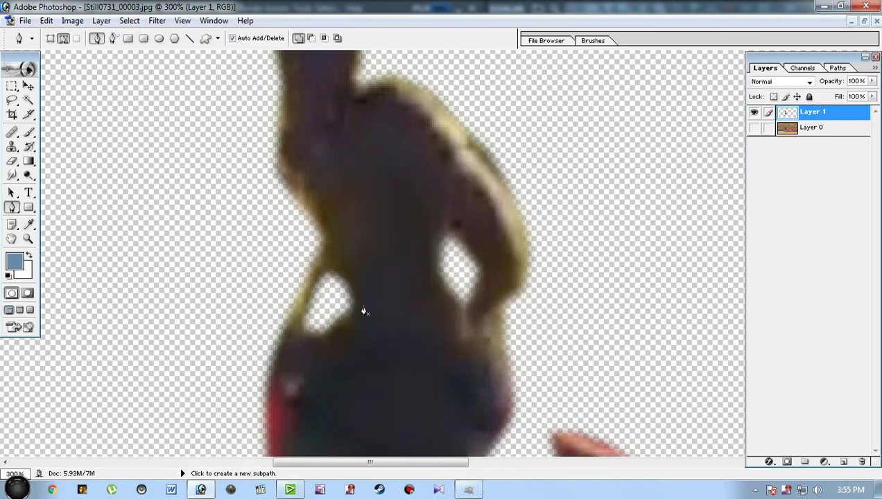
Save the cutout under a new file on the desktop, choosing PNG as the format.
key("v")
key("ctrl+minus")
key("ctrl+minus")
key("ctrl+minus")
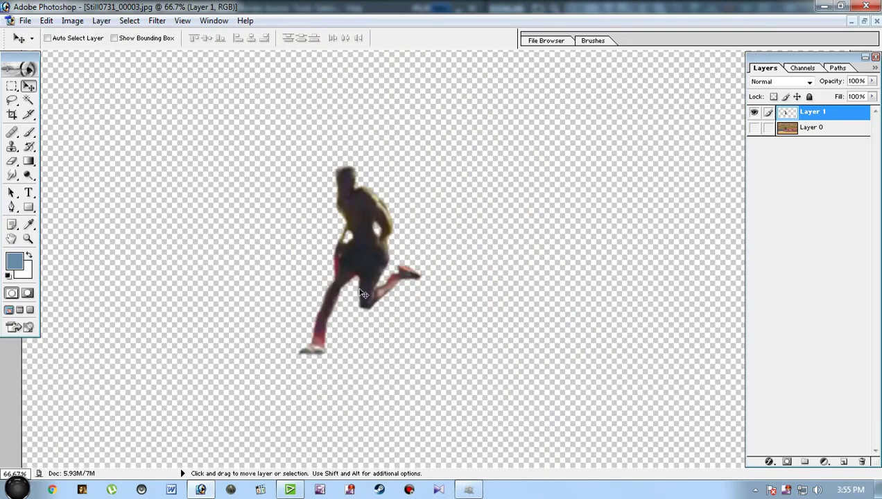
left_click(25, 22)
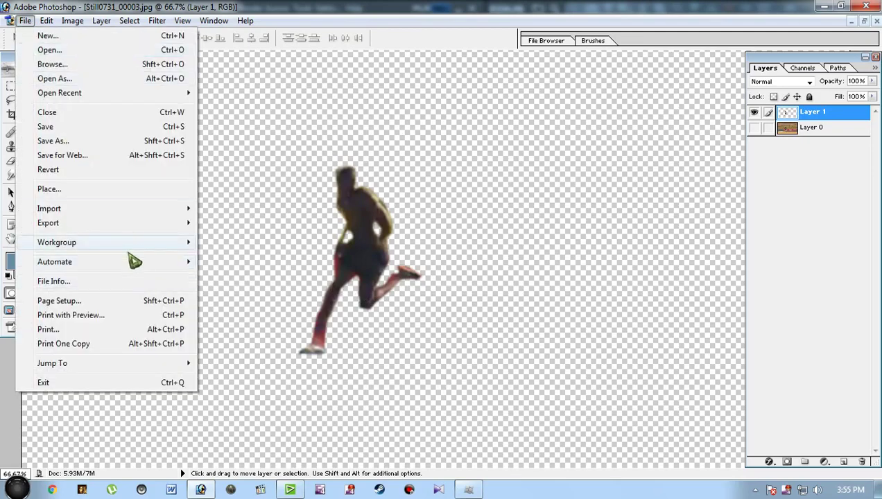
left_click(63, 142)
left_click(167, 117)
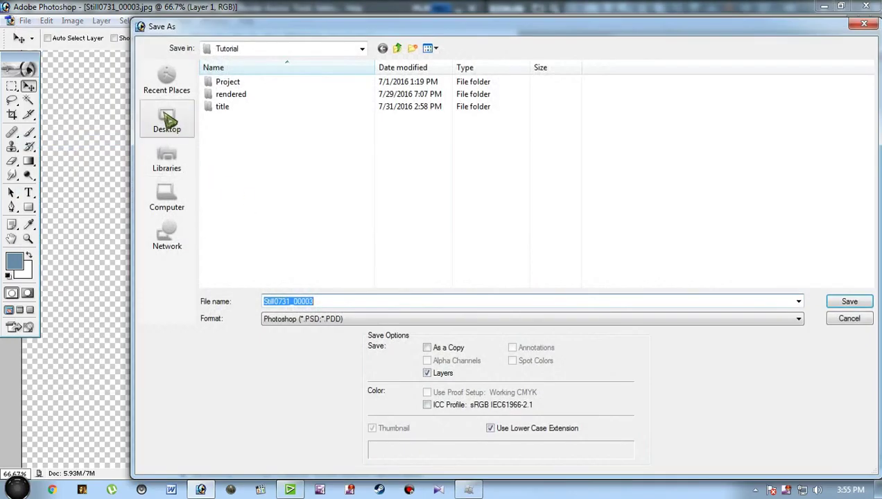
left_click(339, 321)
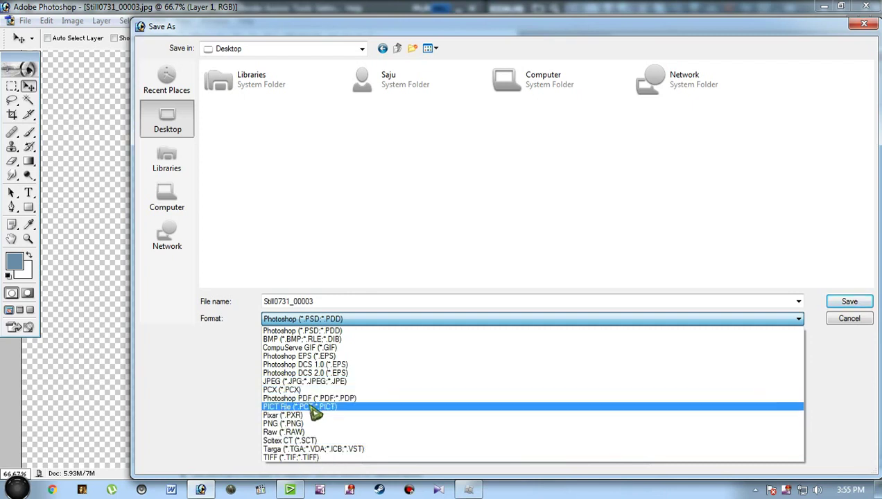
left_click(288, 424)
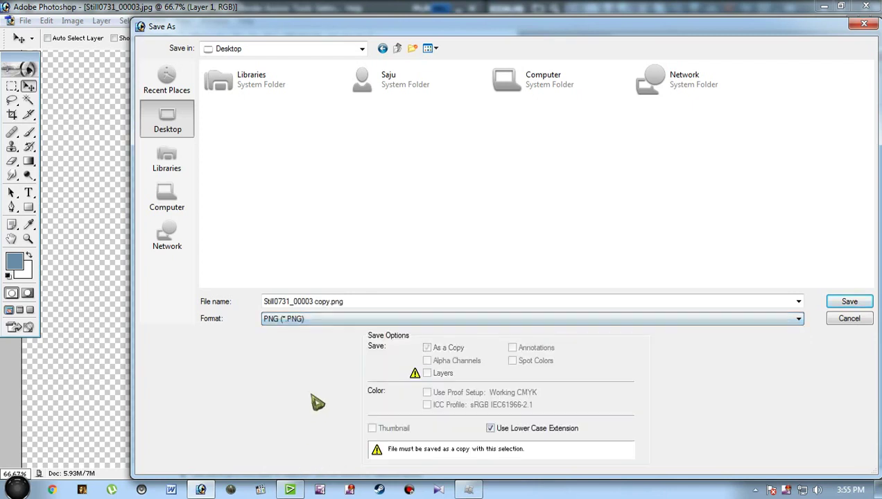
Name the PNG file 001 and save it without interlacing.
left_click(385, 306)
type("001")
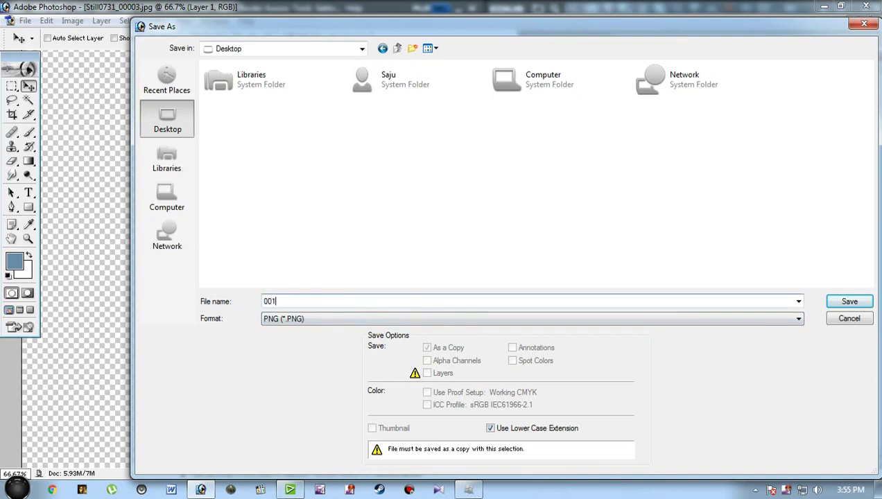
left_click(832, 303)
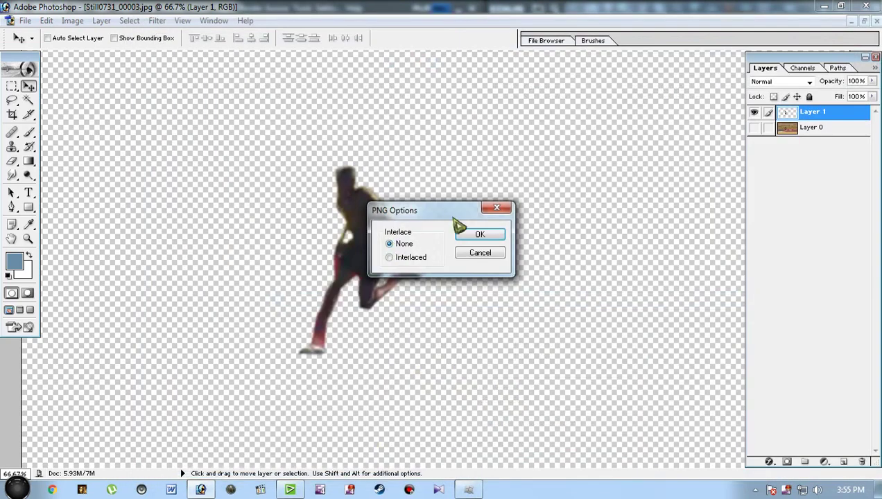
left_click(485, 235)
Quit Photoshop without saving the original still, and close the folder window to return to EDIUS.
left_click(866, 7)
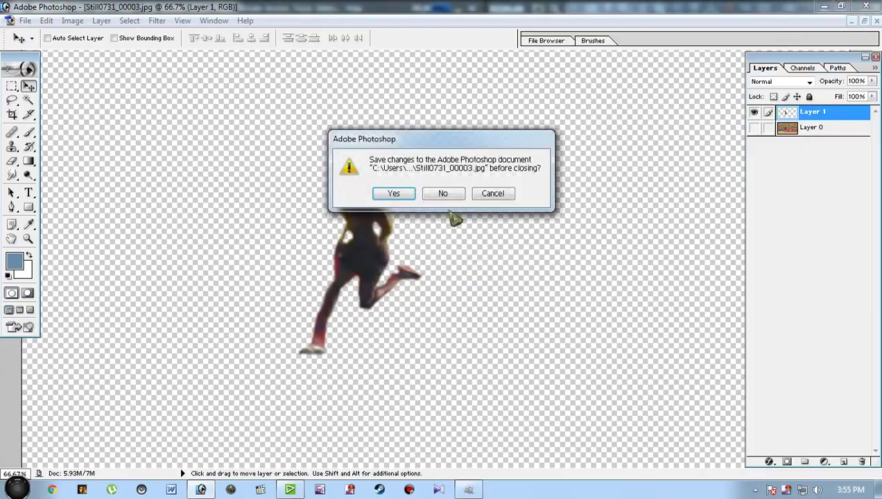
left_click(444, 194)
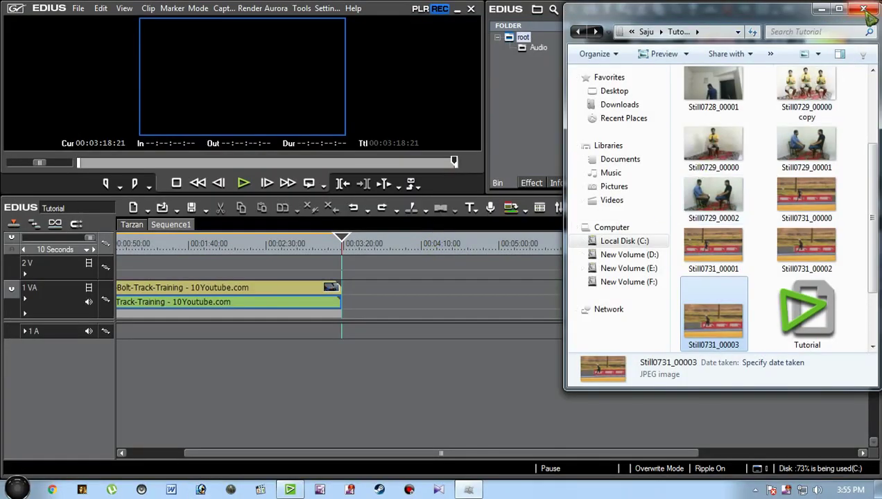
left_click(862, 10)
Import the 001 PNG image from the desktop into the root bin.
scroll(489, 301, "up", 2)
double_click(829, 144)
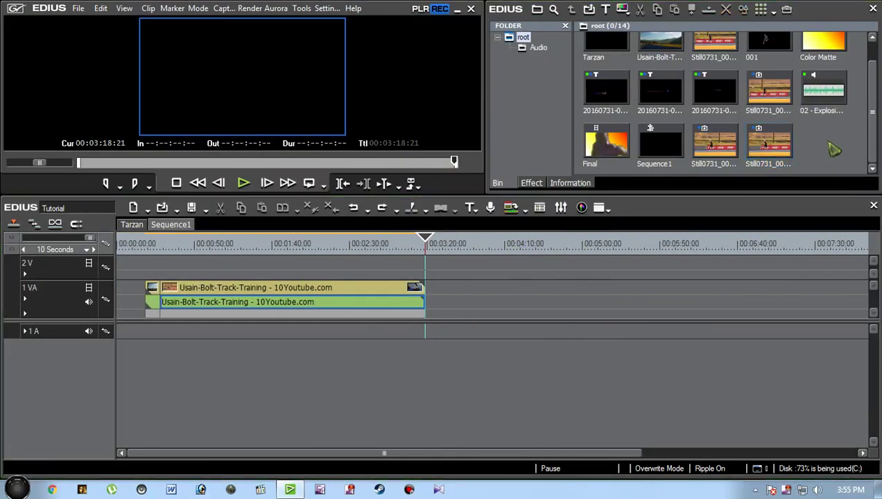
left_click(577, 130)
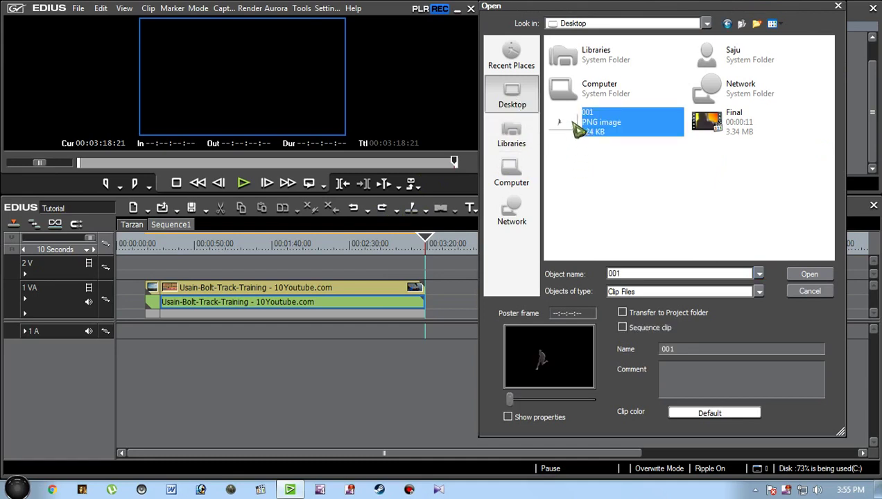
double_click(575, 130)
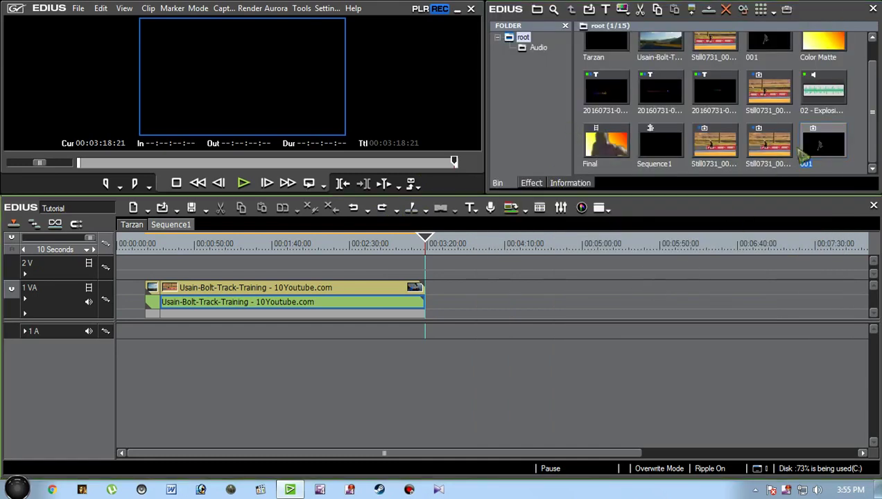
Place the 001 image on track 2V past the end of the footage and preview it full screen.
left_click_drag(823, 145, 443, 264)
key("a")
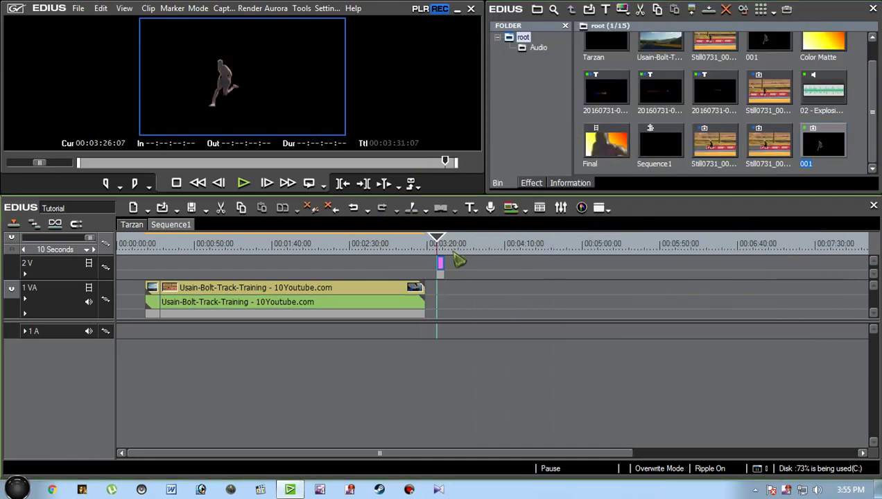
scroll(456, 257, "up", 3)
double_click(218, 102)
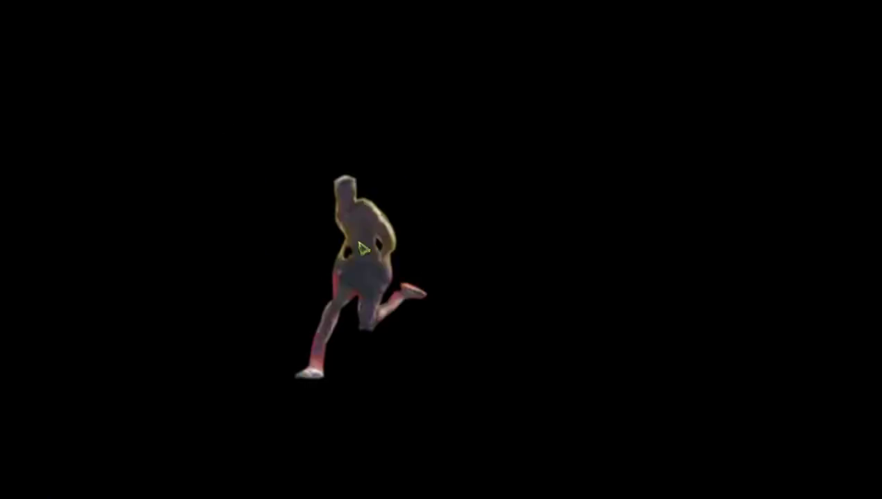
key("Escape")
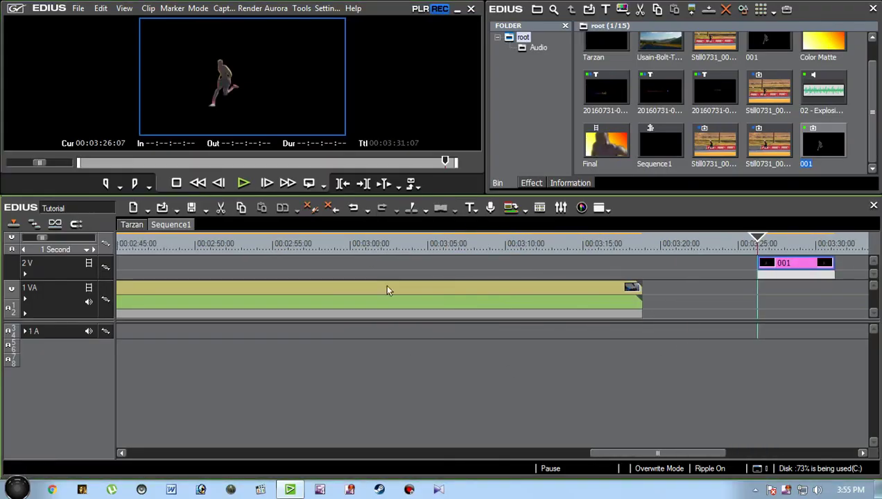
Move the 001 clip on track 2V to the split in the footage at 00:00:28:00.
key("ctrl+x")
left_click(288, 244)
key("a")
scroll(498, 292, "down", 2)
left_click(60, 266)
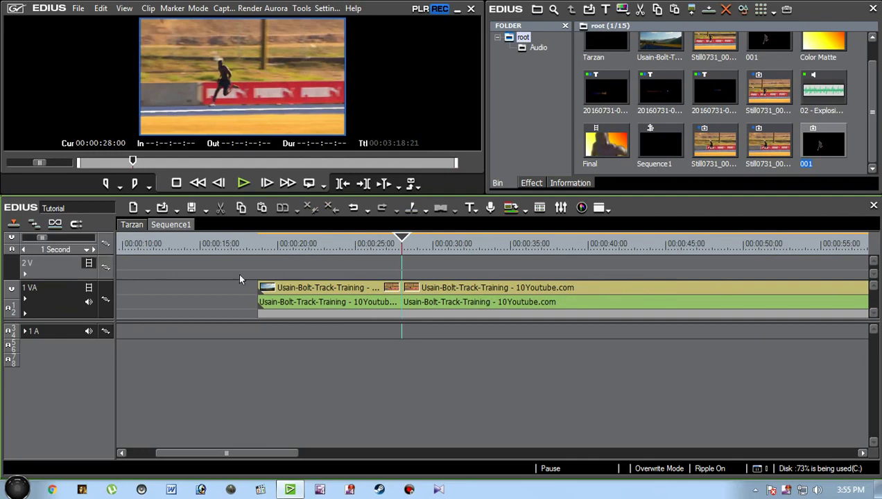
key("ctrl+v")
Play across the split, and shift the second footage clip on track 1VA about 6 seconds later to open a gap.
scroll(409, 269, "up", 1)
left_click_drag(268, 245, 244, 246)
scroll(277, 265, "up", 1)
key("space")
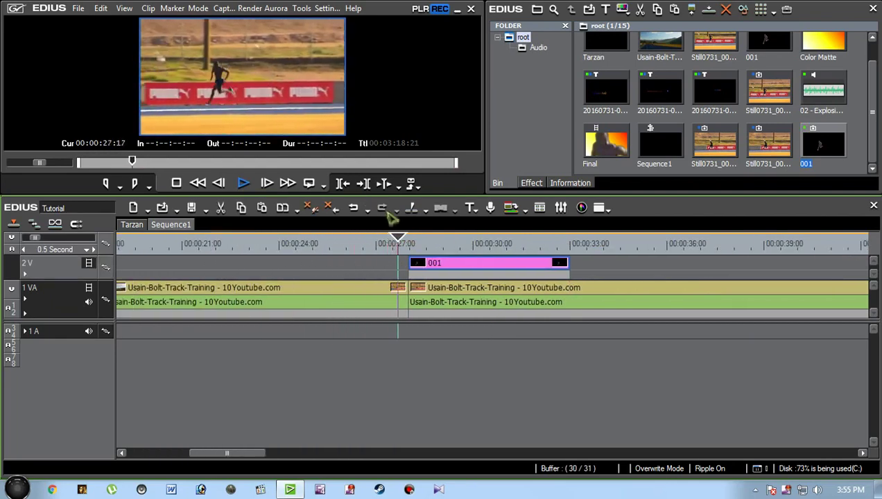
key("space")
left_click(519, 302)
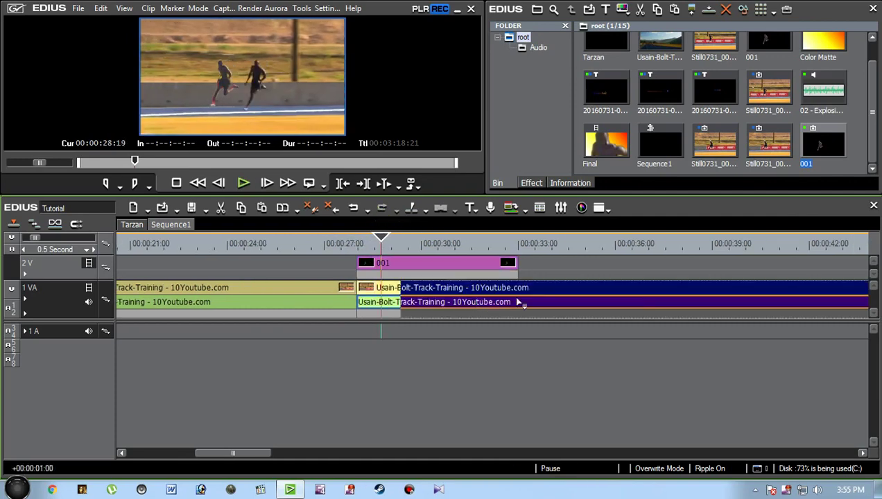
left_click_drag(518, 300, 673, 301)
key("a")
Preview the cutout over the gap, and shift the second footage clip about 4 seconds further along the timeline.
left_click(324, 244)
key("space")
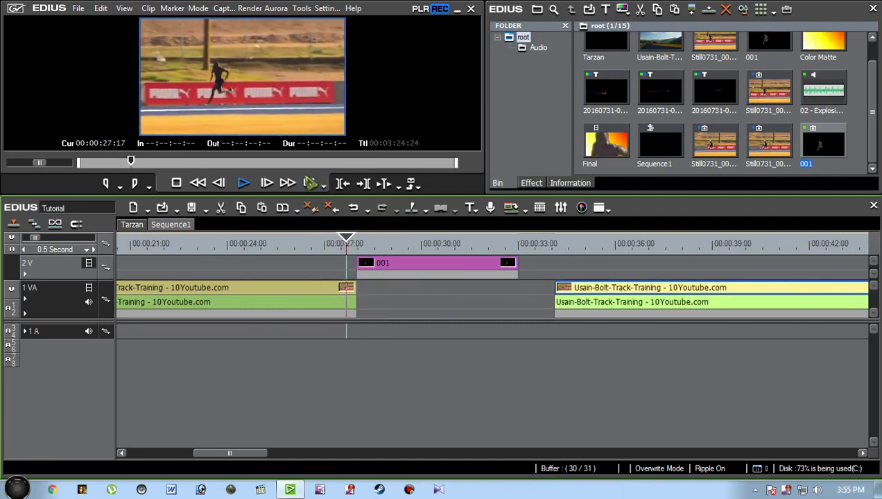
key("space")
scroll(409, 297, "up", 1)
left_click(434, 299)
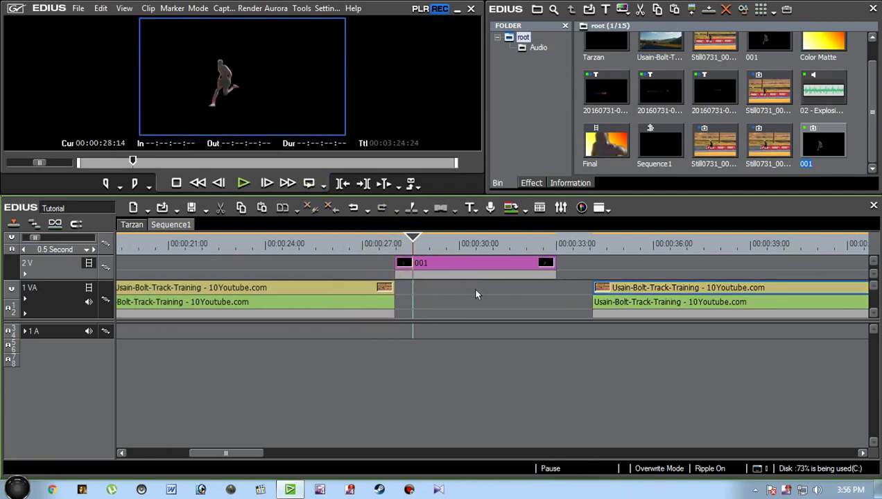
scroll(477, 304, "down", 2)
scroll(458, 307, "up", 3)
scroll(476, 318, "right", 5)
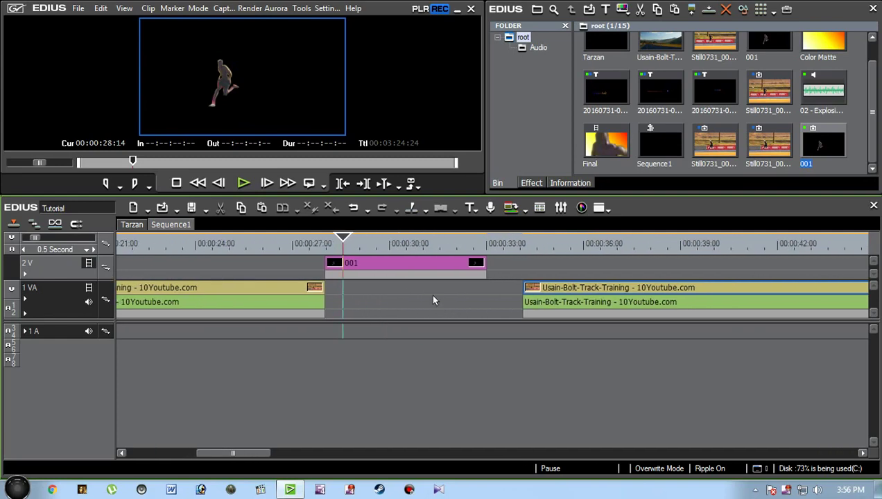
left_click_drag(580, 302, 704, 303)
Try the Still0731_00003 image on track 1VA beneath the 001 clip, play it, and remove it from the timeline.
left_click_drag(768, 151, 324, 307)
left_click_drag(325, 245, 287, 245)
left_click(213, 58)
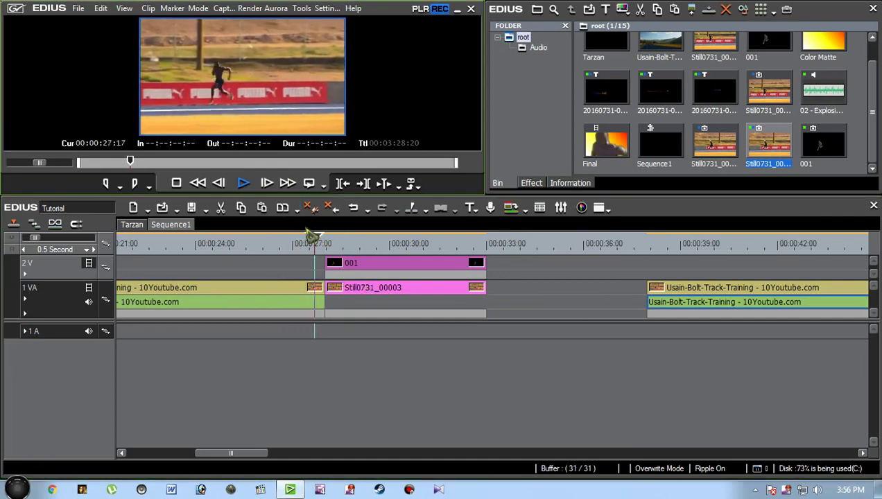
left_click_drag(359, 289, 393, 295)
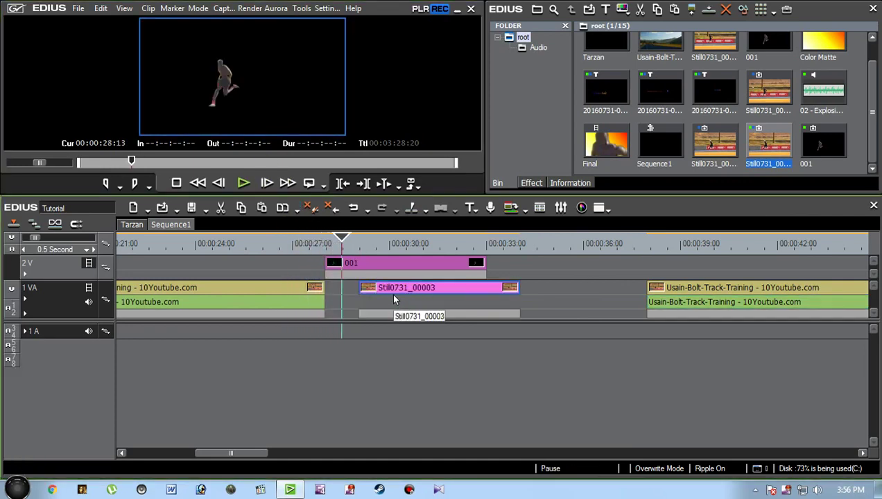
key("ctrl+z")
key("Delete")
scroll(388, 306, "up", 3)
Save the project and move the playhead to the start of the first footage clip at 00:00:18:18.
key("ctrl+s")
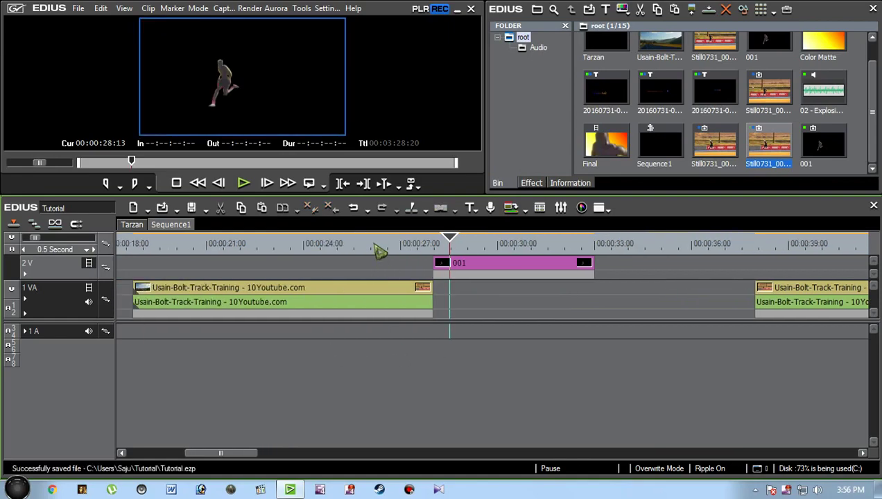
left_click(373, 245)
scroll(409, 294, "down", 1)
key("s")
scroll(399, 308, "up", 1)
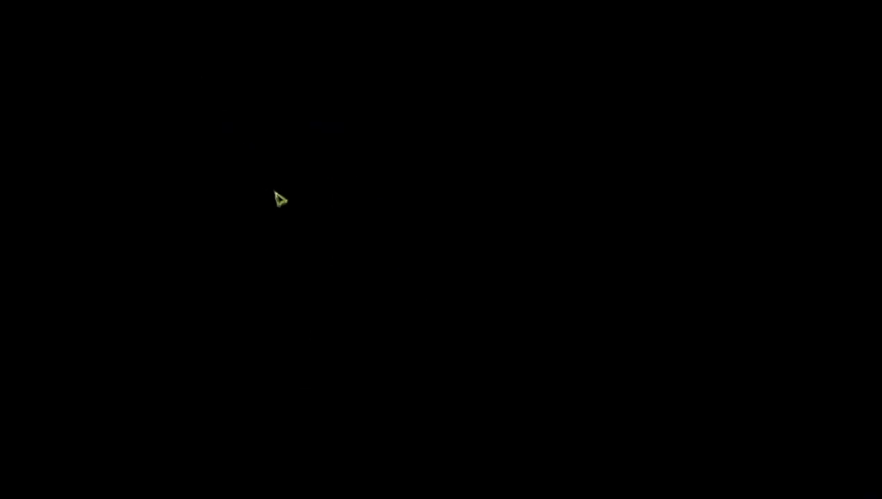
scroll(323, 303, "up", 1)
scroll(324, 303, "down", 3)
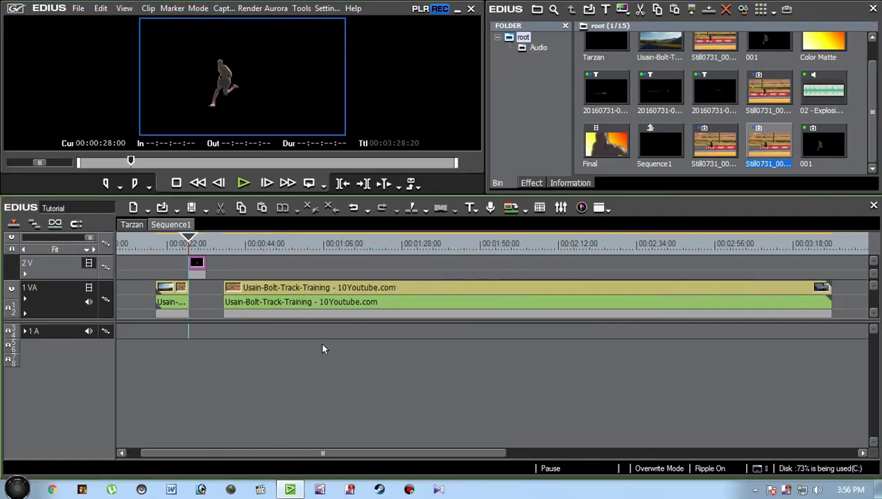
scroll(319, 341, "up", 3)
key("a")
Check the Color Matte's gradient settings, and place the matte on track 1VA at about 9 seconds, ahead of the first footage clip.
left_click(823, 167)
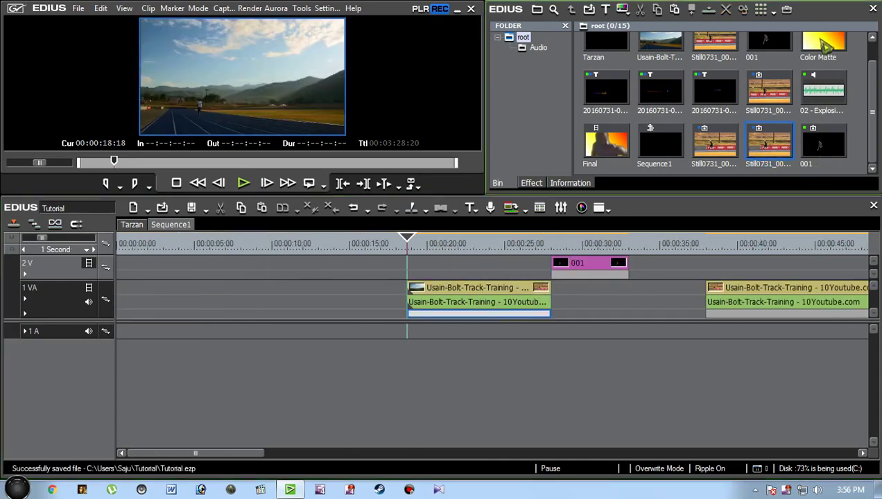
double_click(827, 52)
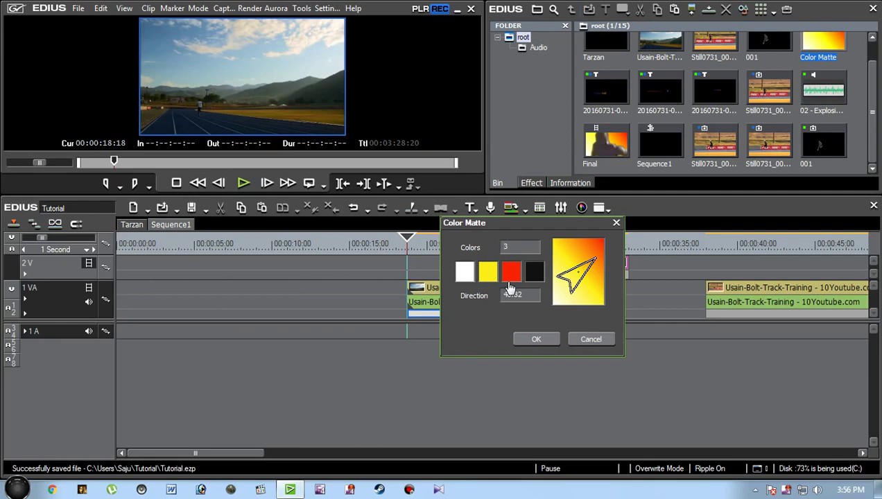
left_click(589, 339)
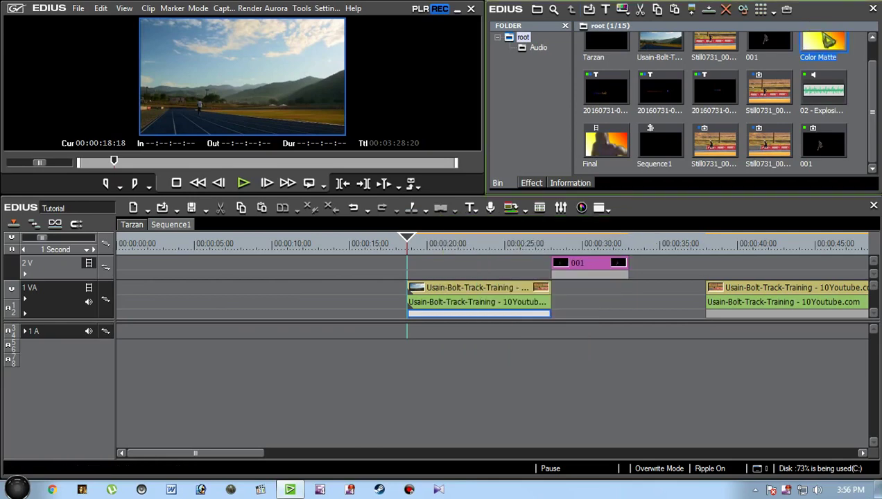
left_click_drag(489, 239, 266, 314)
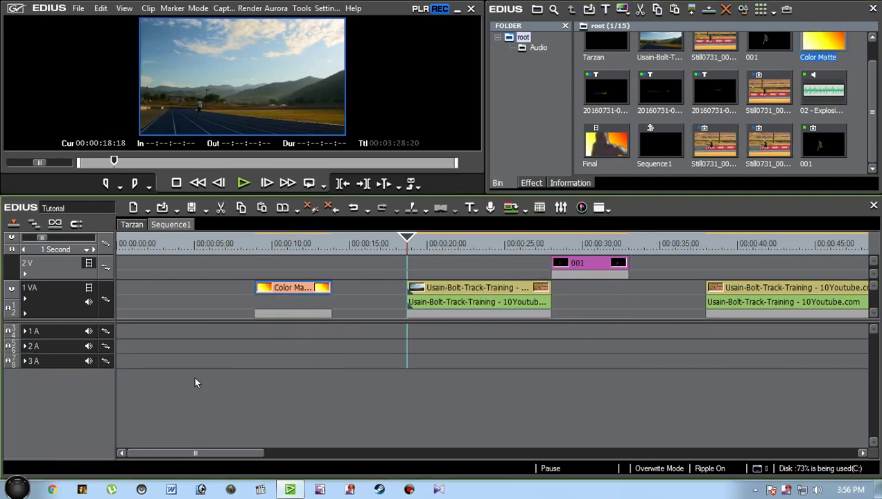
Delete the extra audio tracks 2A and 3A from the sequence.
right_click(73, 395)
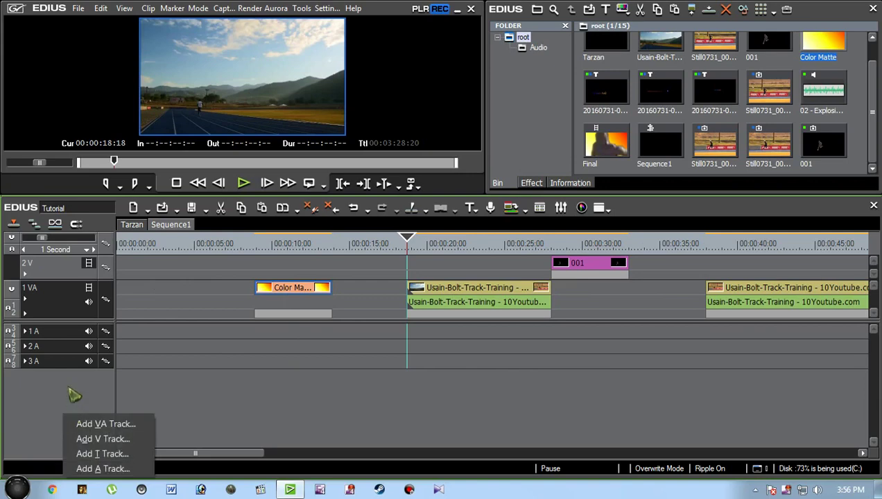
left_click(47, 351)
left_click(51, 361, "ctrl")
right_click(54, 355)
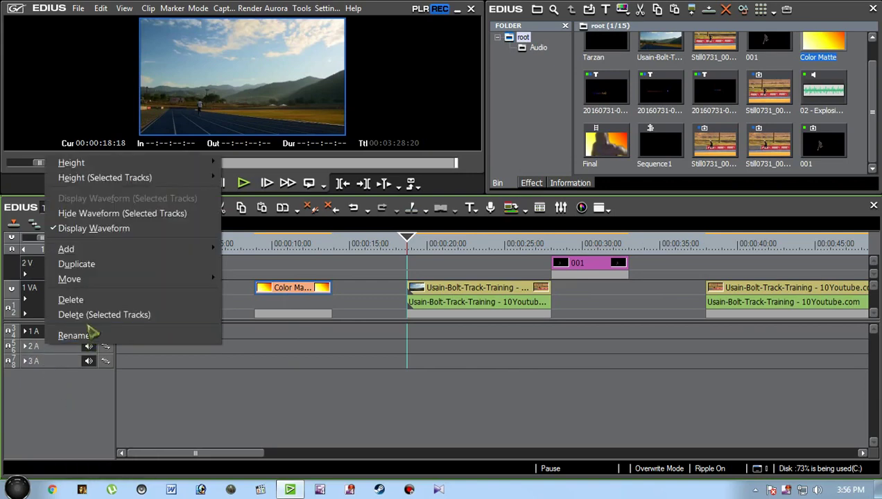
left_click(76, 316)
Add two video tracks, 3V and 4V, above track 2V.
right_click(78, 373)
left_click(104, 387)
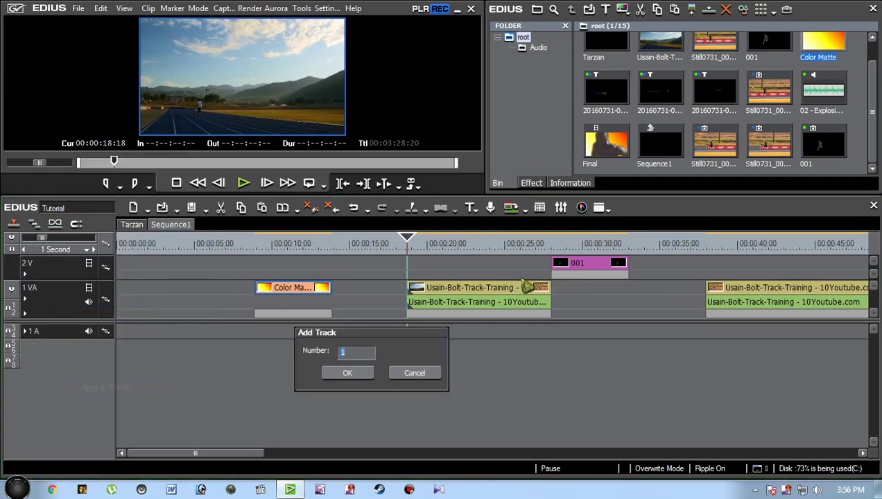
key("Return")
left_click(461, 313)
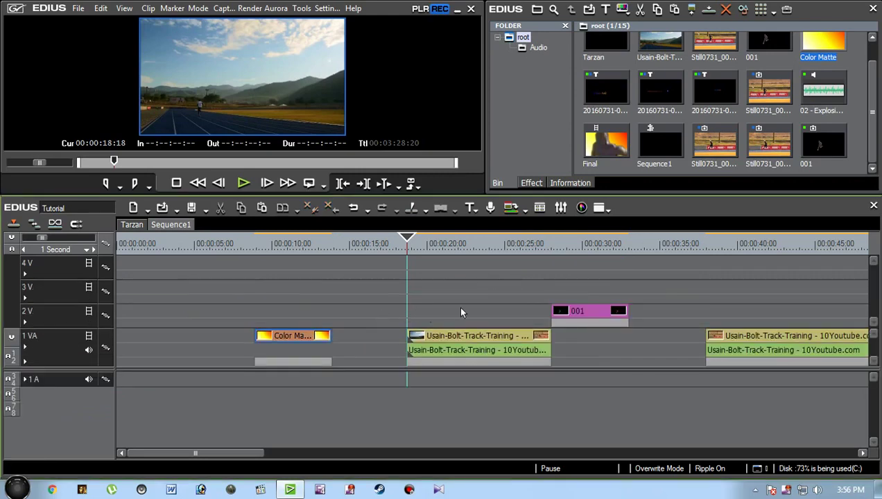
Move the 001 cutout clip on track 2V directly above the Color Matte, aligned to its start, and play it.
key("a")
key("a")
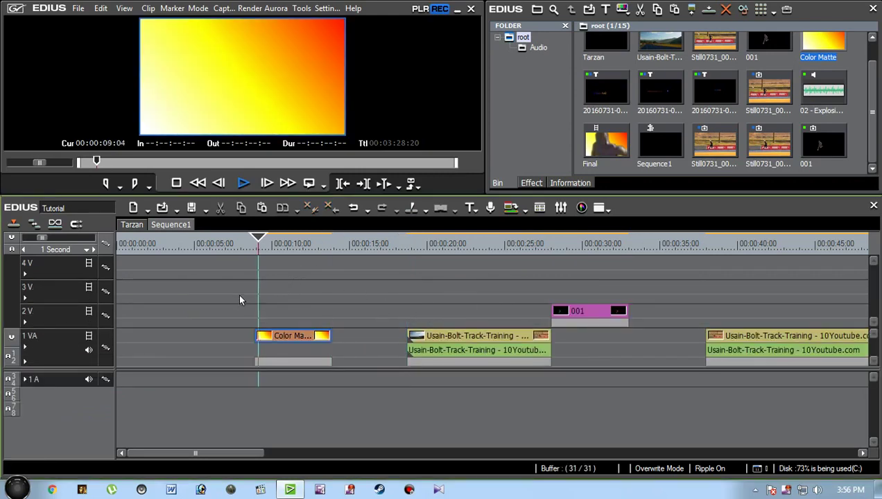
key("space")
left_click_drag(586, 310, 295, 316)
key("space")
scroll(350, 294, "up", 1)
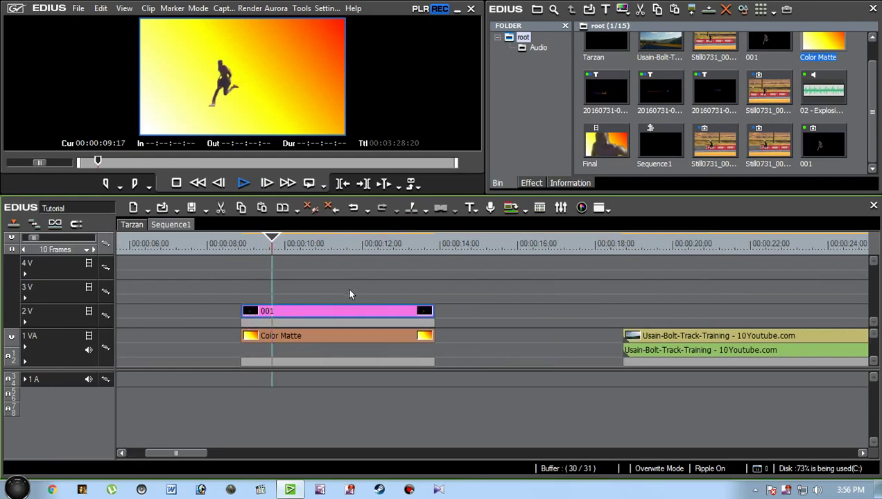
Shift the 001 clip to start about half a second after the Color Matte, and save the project.
key("space")
left_click_drag(378, 314, 396, 314)
key("a")
left_click_drag(334, 327, 424, 317)
key("a")
key("ctrl+s")
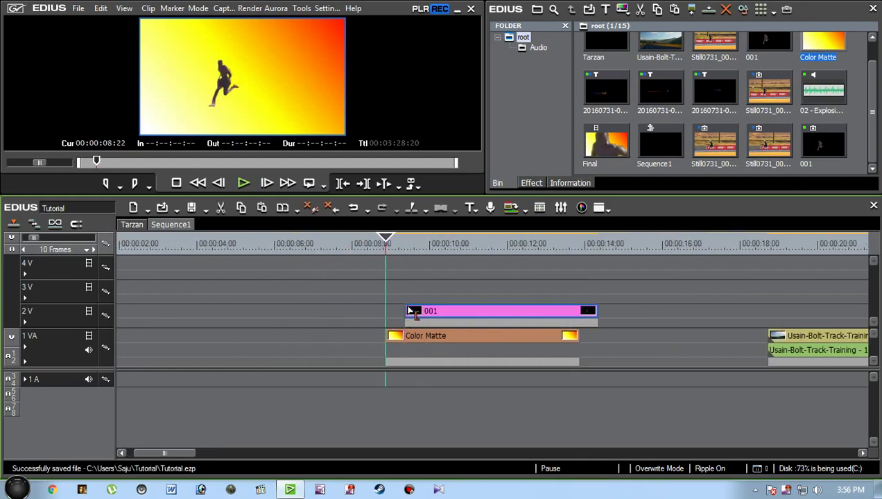
Preview the cutout over the matte, return the playhead to the start of the 001 clip, and save the project.
key("space")
left_click_drag(500, 312, 374, 318)
key("space")
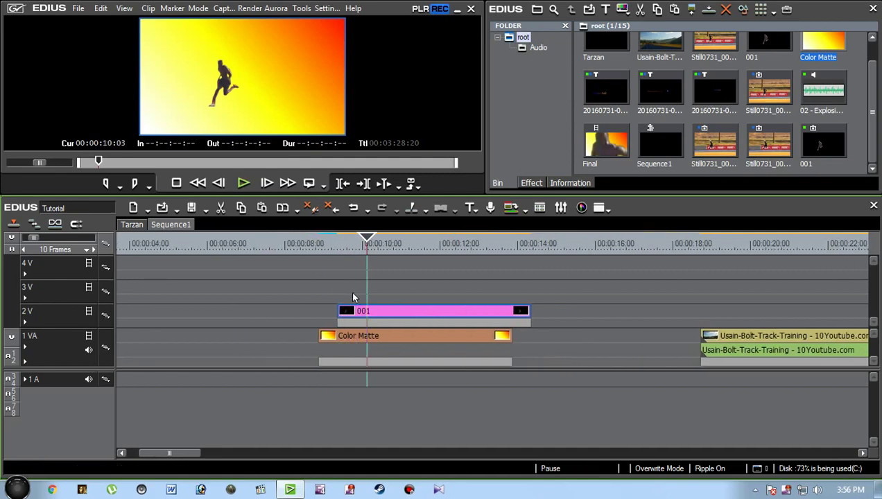
key("ctrl+s")
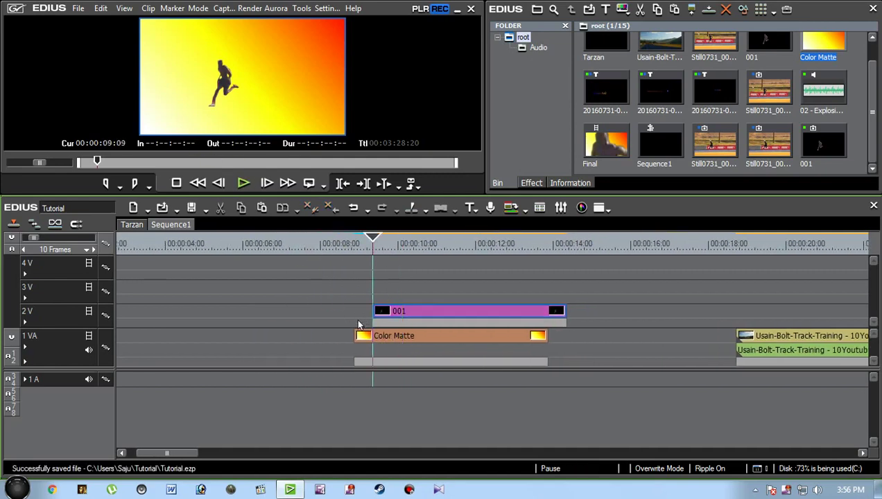
left_click_drag(412, 327, 368, 324)
key("ctrl+s")
Open the Layouter for the 001 clip, enable keyframing for all its parameters, and shrink the preview to show the surrounding area.
left_click(386, 315)
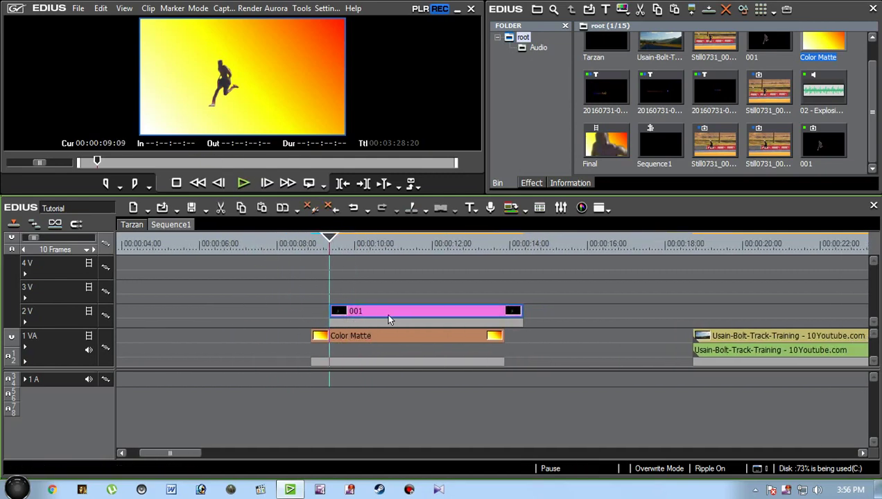
key("F7")
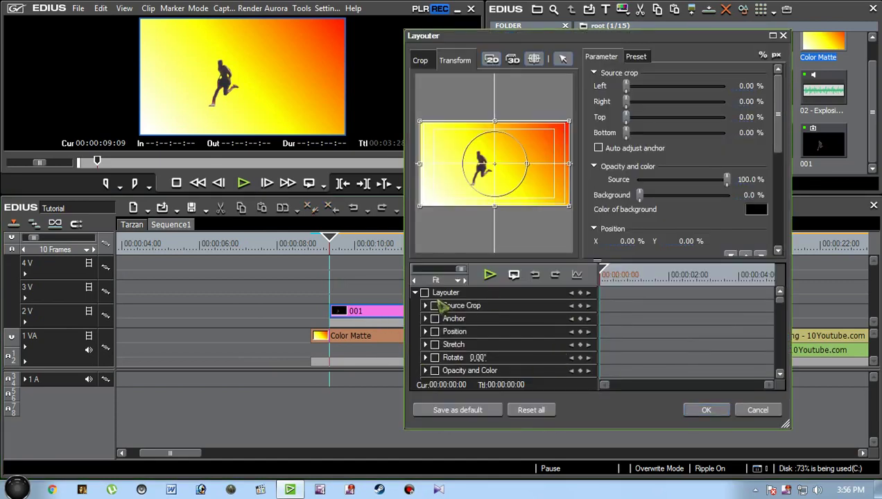
left_click(424, 292)
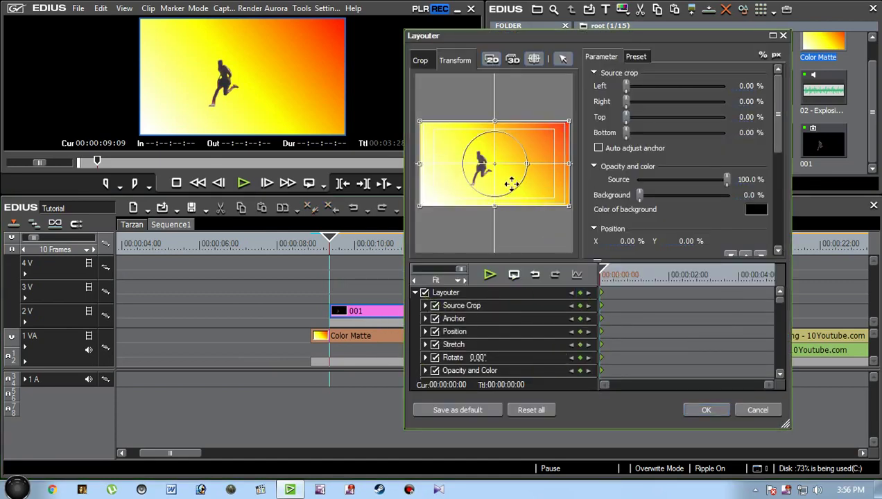
scroll(525, 186, "down", 5)
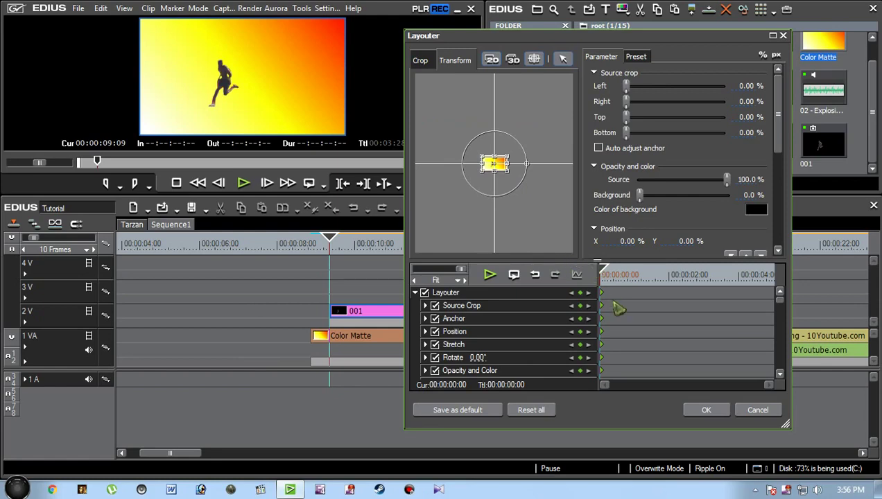
Move the original pose's keyframes to 00:00:01:01, and enlarge the cutout at 00:00:00:00 with position X 211.28 % and Y 268.29 %.
left_click_drag(601, 288, 632, 302)
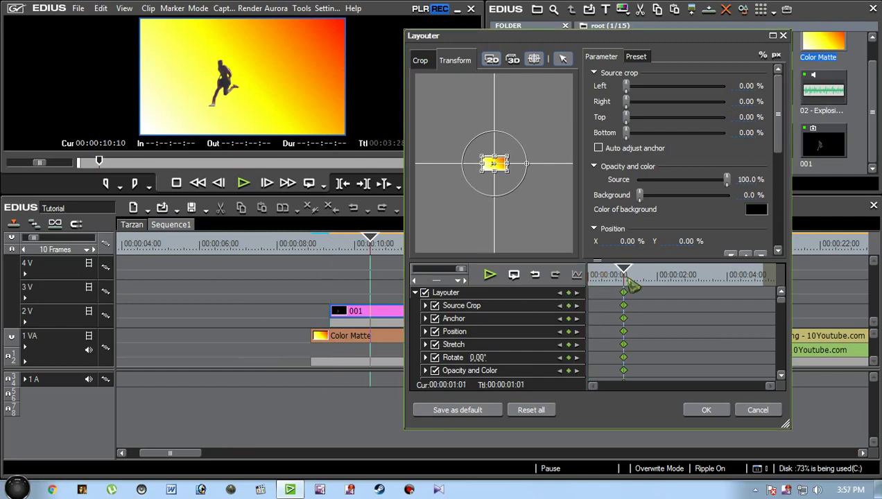
left_click_drag(507, 171, 683, 288)
left_click_drag(551, 166, 504, 199)
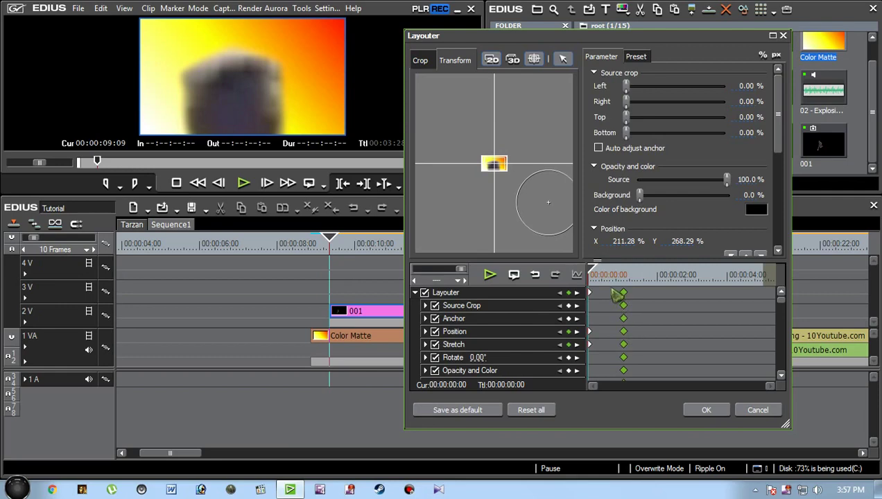
Play the zoom animation, and move its end keyframes earlier to 00:00:00:18.
key("space")
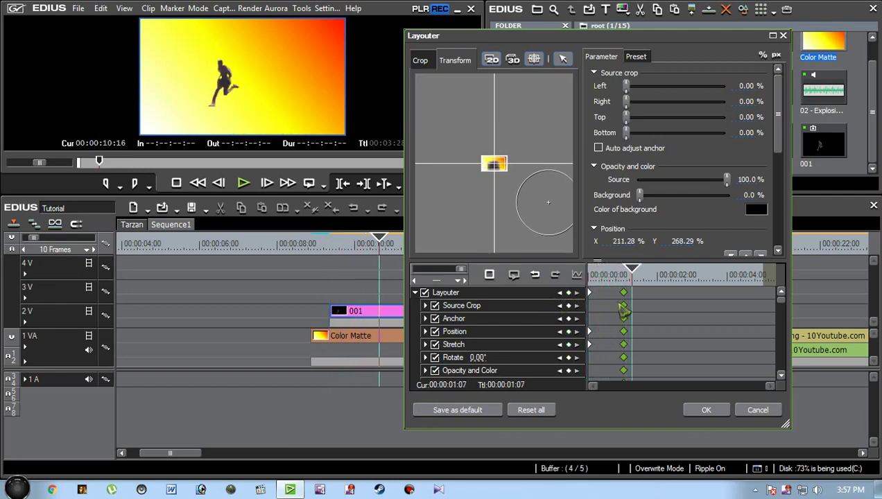
key("space")
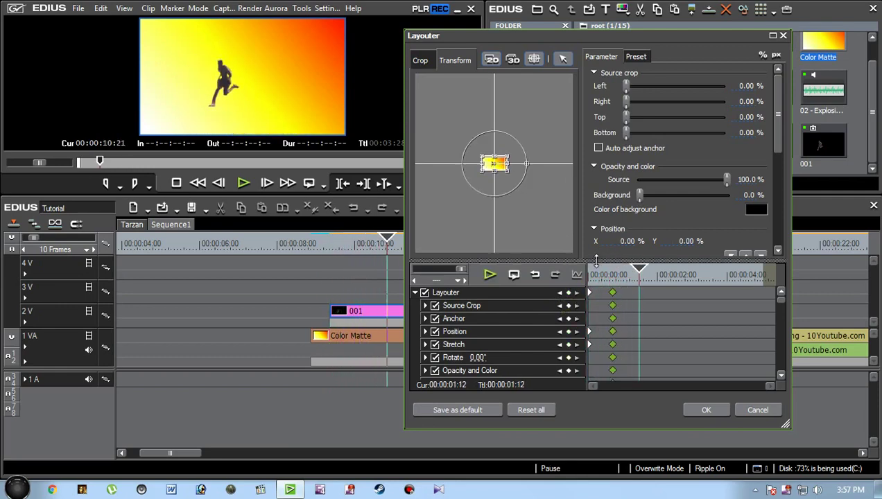
key("space")
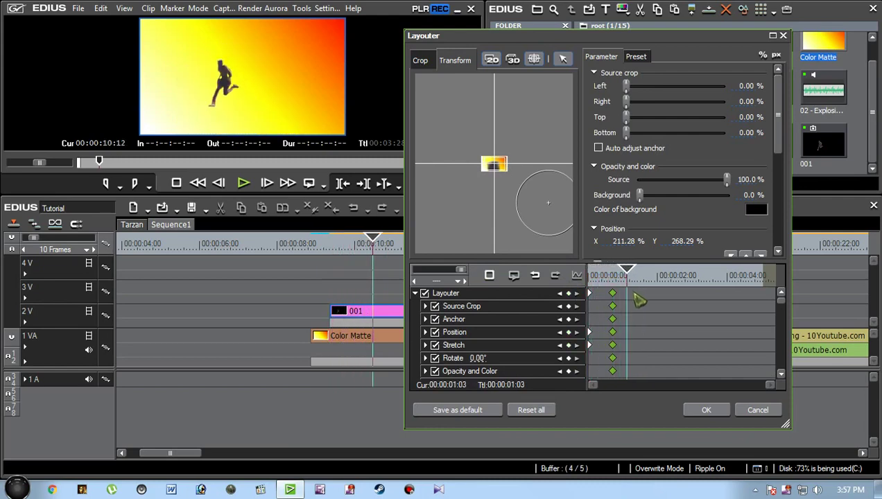
key("space")
Add Layouter keyframes at 00:00:01:18, and move the cutout at 00:00:00:18 to X 42.76 % and Y -4.47 %.
left_click_drag(636, 287, 651, 294)
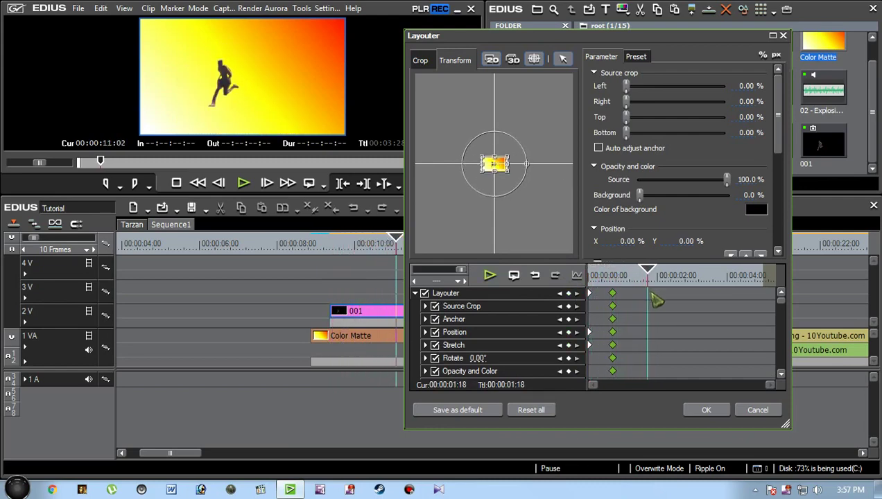
left_click(569, 293)
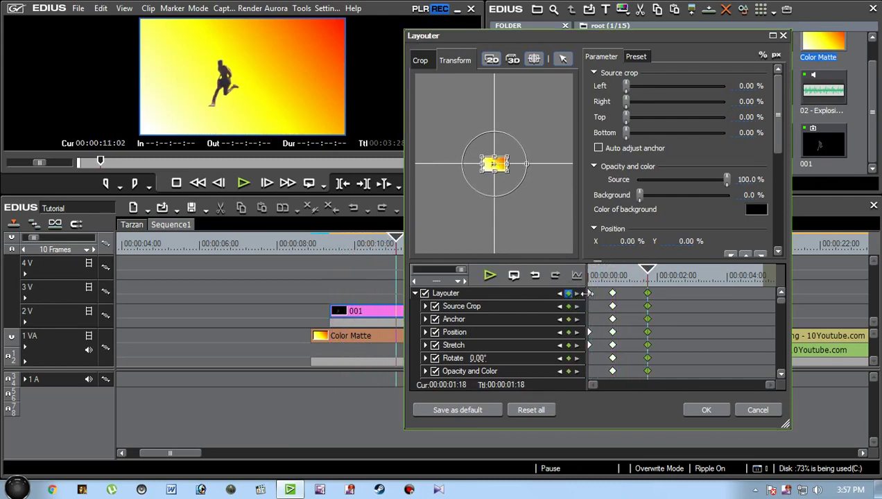
left_click(614, 276)
left_click(613, 294)
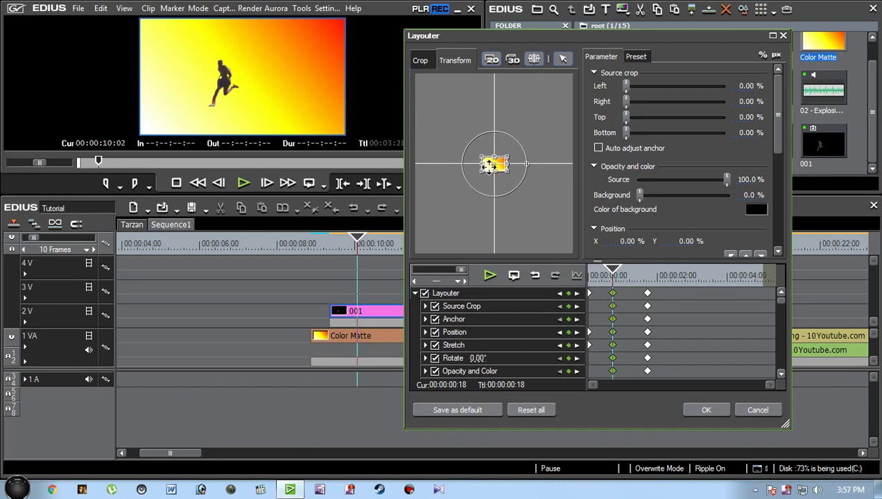
left_click_drag(489, 165, 499, 165)
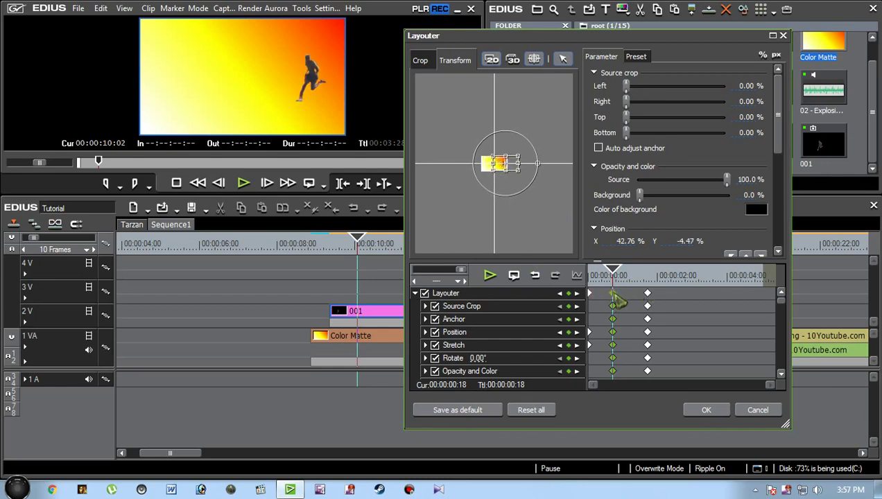
Hold the shifted pose with copied keyframes near 00:00:01:18, put the original pose's keyframes about one second later, preview, and apply the layout.
left_click_drag(652, 294, 627, 290)
left_click(646, 277)
key("ctrl+v")
left_click_drag(666, 306, 579, 306)
key("space")
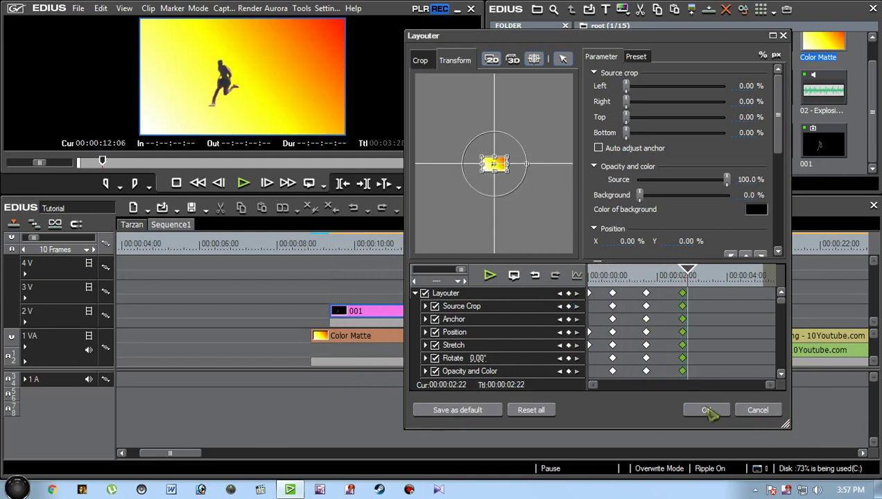
left_click(708, 409)
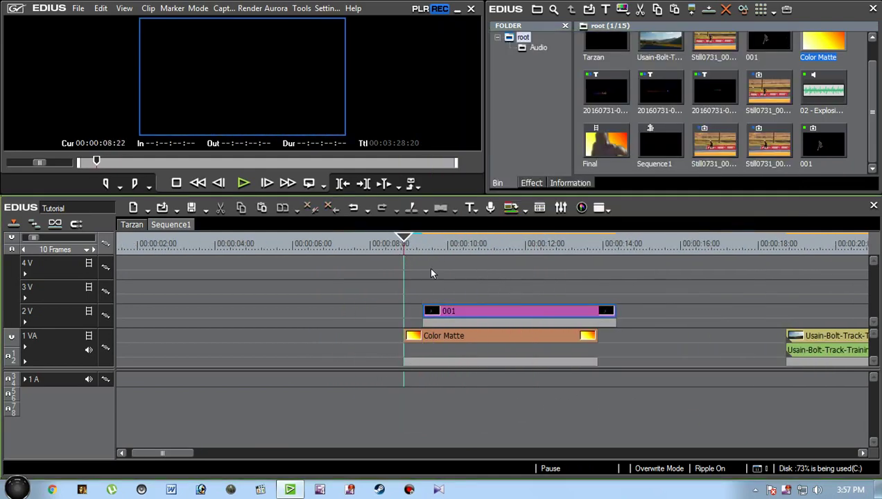
Play the animated cutout on the timeline, and return the playhead to the start of the 001 clip.
key("space")
scroll(444, 305, "down", 1)
key("a")
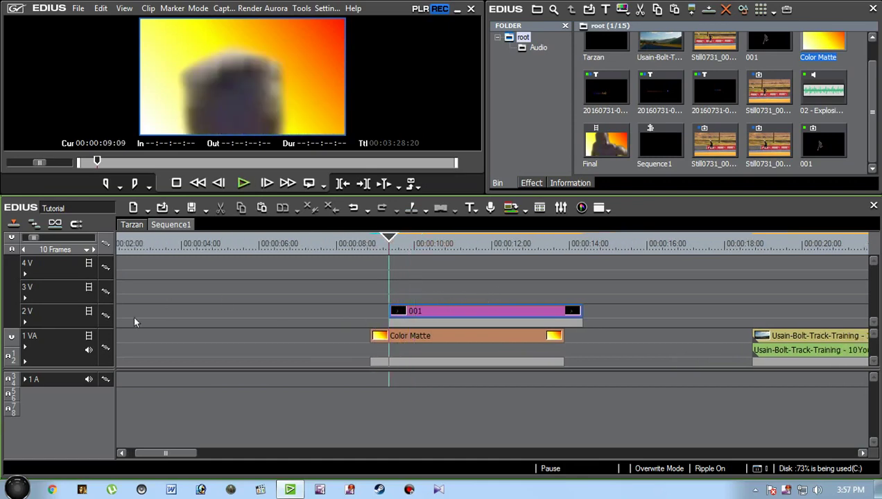
Expand track 2V's mixer line, and add a transparency fade-in over about the first half second of the 001 clip.
double_click(62, 321)
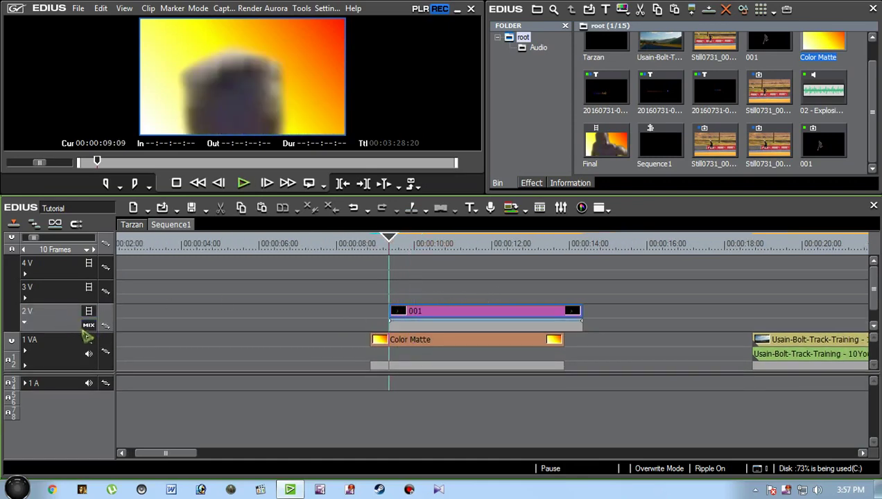
left_click_drag(874, 294, 874, 306)
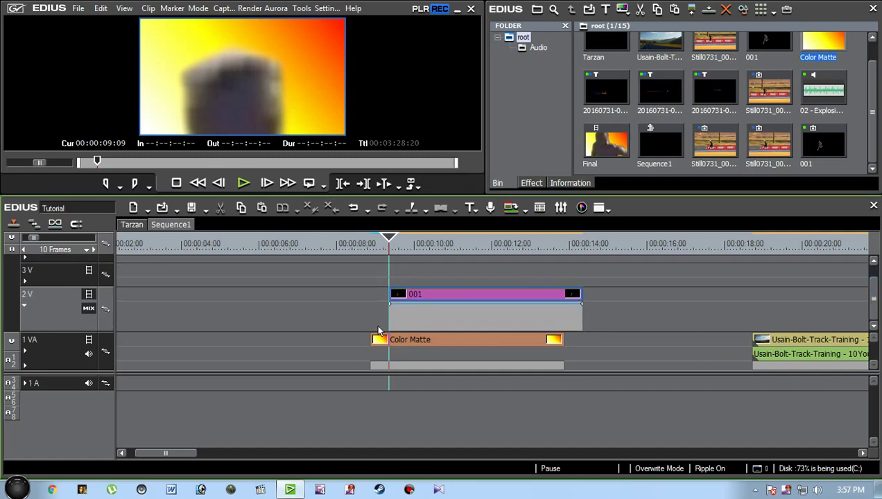
left_click(410, 303)
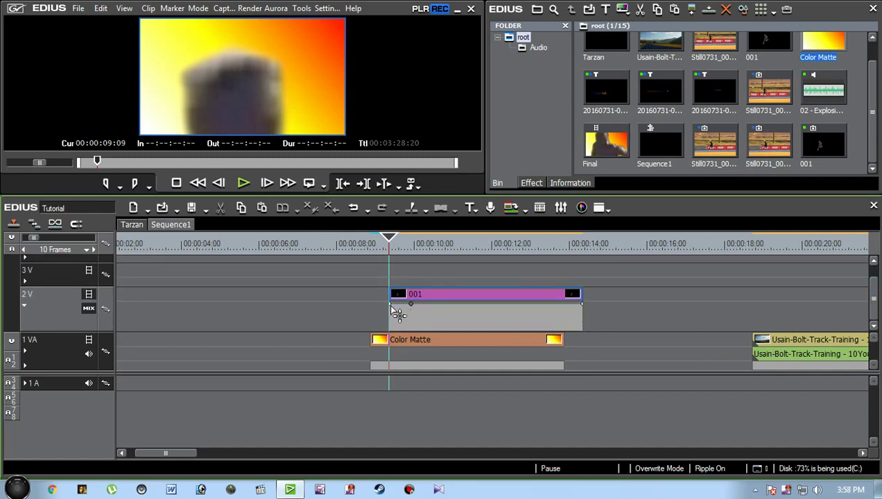
left_click_drag(397, 314, 390, 368)
Step through the fade-in frame by frame, and play the 001 clip's animation from its start.
key("Right")
key("Right")
key("Right")
key("Right")
key("Right")
key("Right")
key("Right")
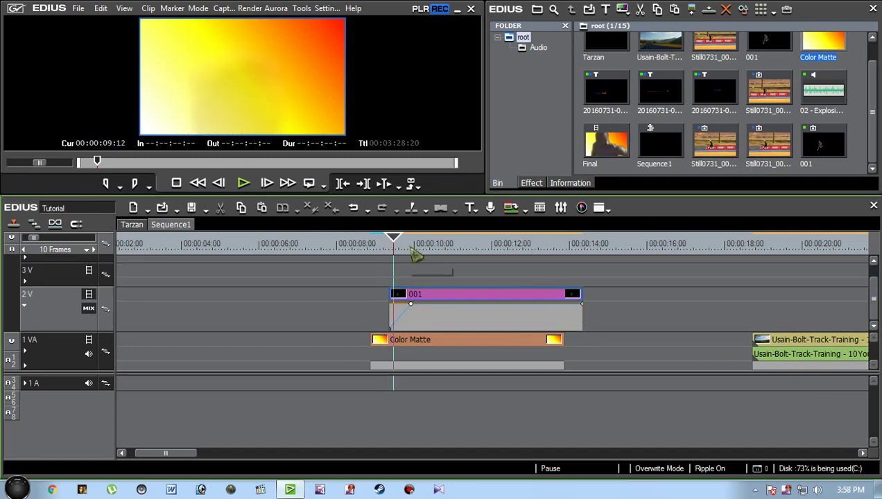
key("a")
key("space")
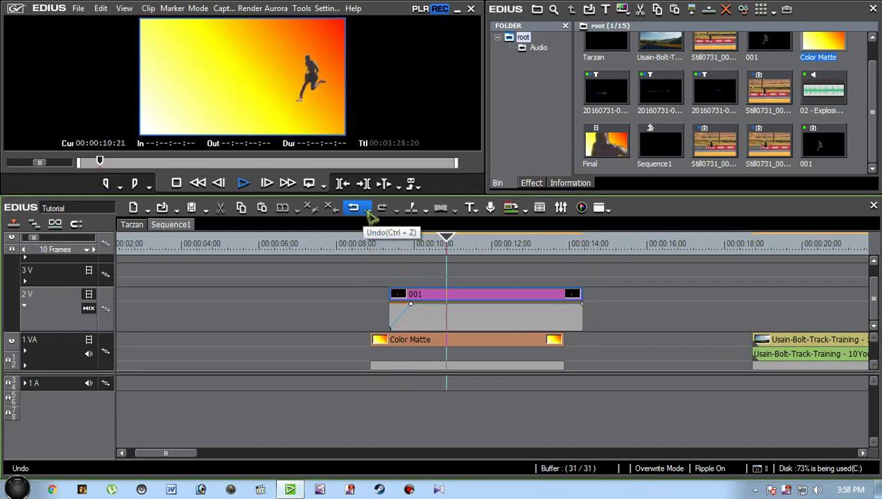
Extend the Color Matte's end on track 1VA to match the end of the 001 clip, and replay the animation.
scroll(494, 274, "down", 1)
left_click_drag(492, 344, 516, 354)
left_click(427, 242)
key("space")
scroll(542, 305, "down", 1)
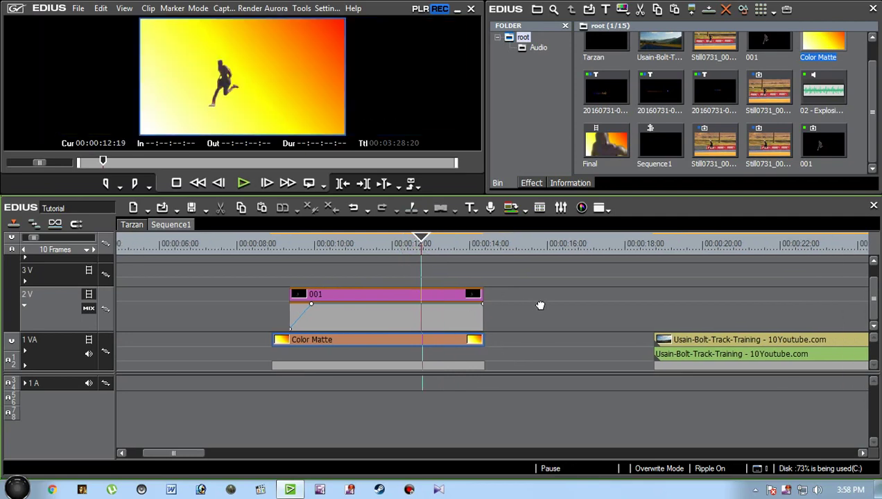
Cut the 001 clip and Color Matte at 00:00:12:19, and delete the parts after the cut.
key("shift+c")
key("Delete")
left_click(702, 348)
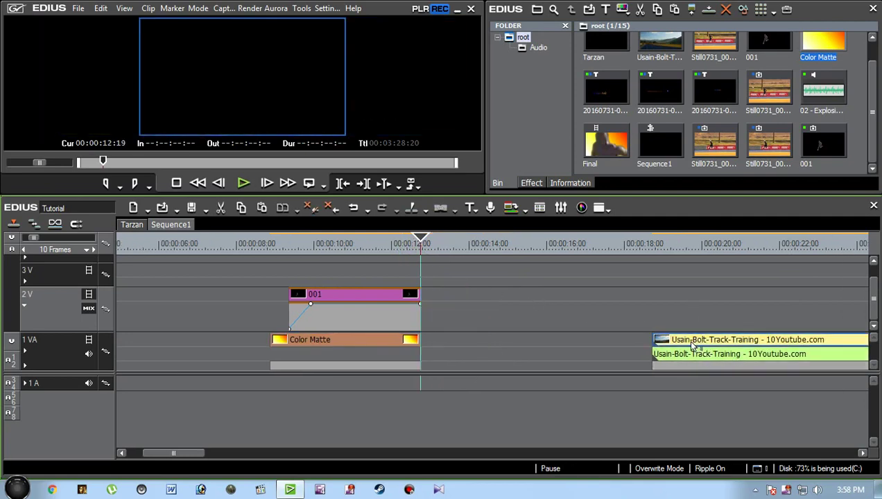
scroll(664, 328, "down", 1)
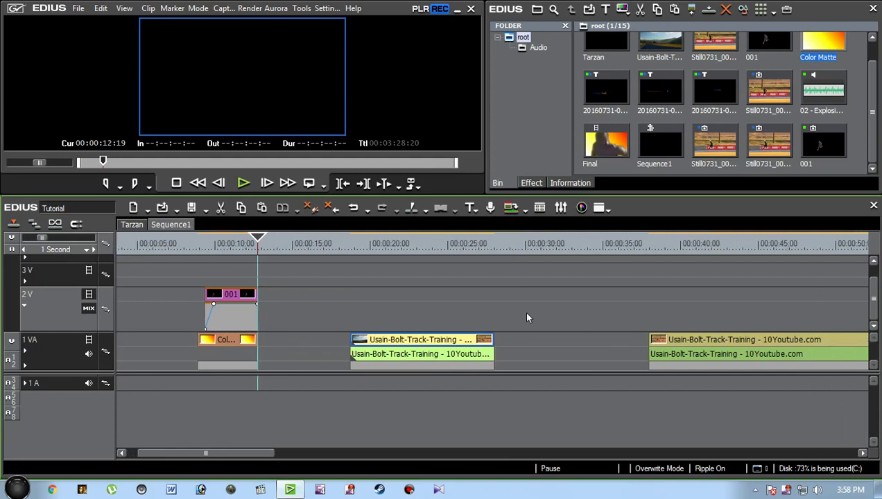
scroll(433, 354, "up", 2)
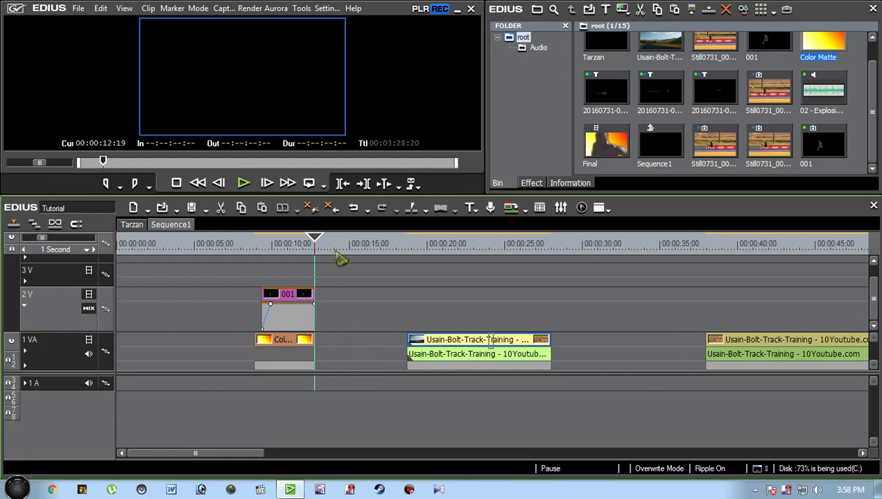
Play the shortened 001 animation over the Color Matte from about 00:00:10.
left_click(270, 245)
key("space")
scroll(307, 255, "up", 1)
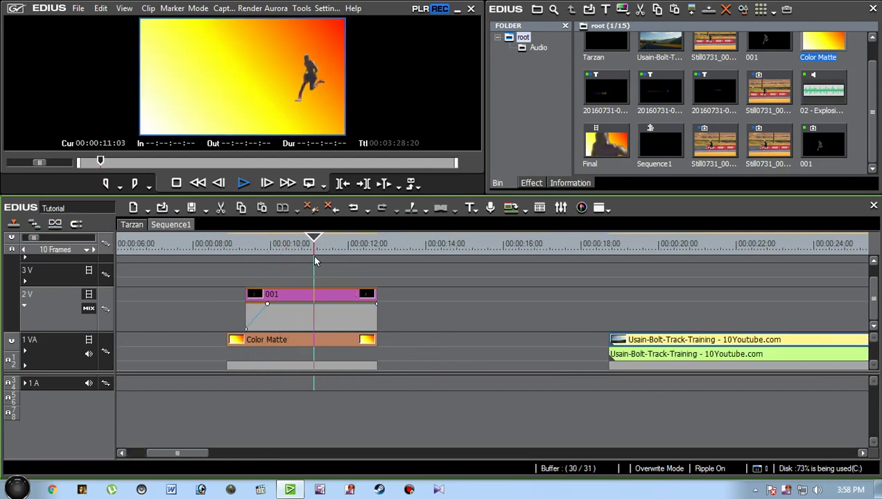
key("space")
Move the Usain-Bolt-Track-Training clip on track 1VA close behind the Color Matte, and play its final seconds.
scroll(517, 328, "down", 1)
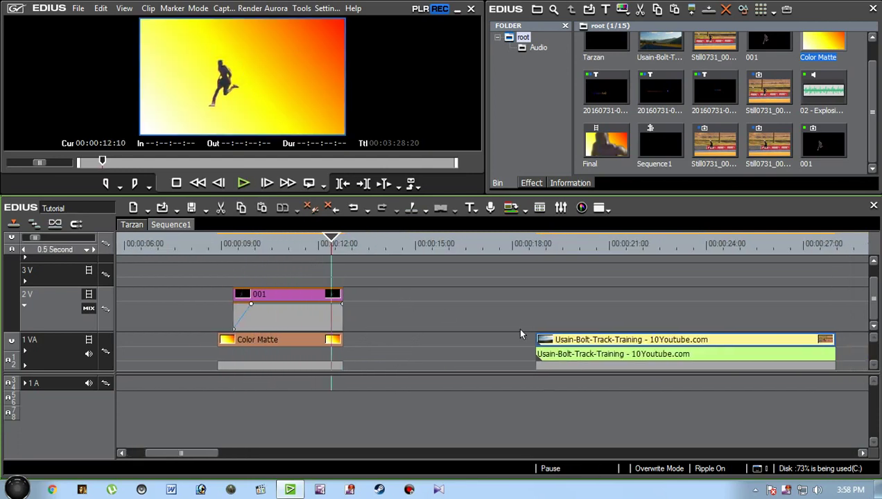
left_click_drag(591, 342, 410, 339)
left_click(516, 245)
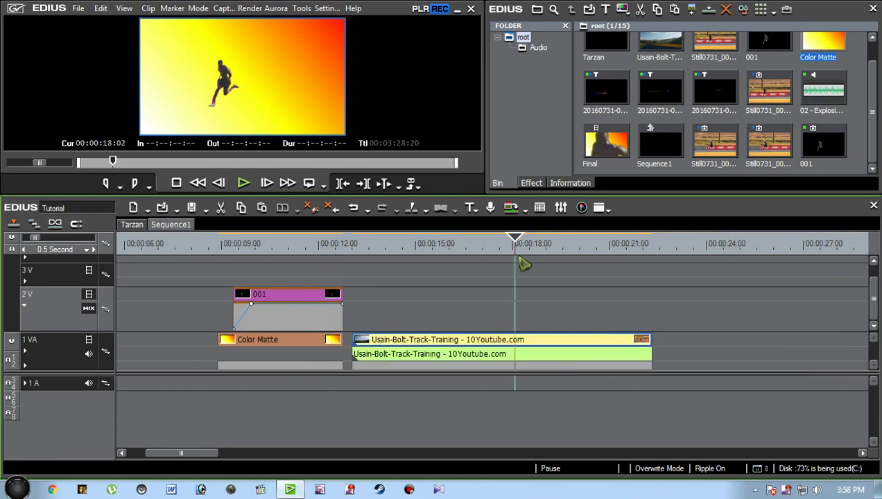
left_click_drag(520, 261, 603, 287)
key("space")
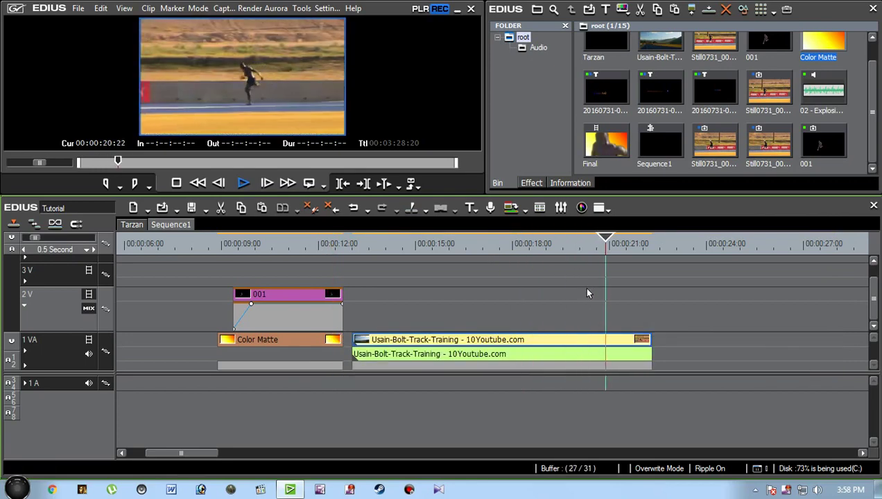
Split the Usain-Bolt clip at about 00:00:20:22, delete the earlier part, place the remainder directly after the Color Matte, and play the join.
key("space")
left_click(604, 247)
key("c")
key("Delete")
left_click_drag(610, 352, 366, 343)
key("space")
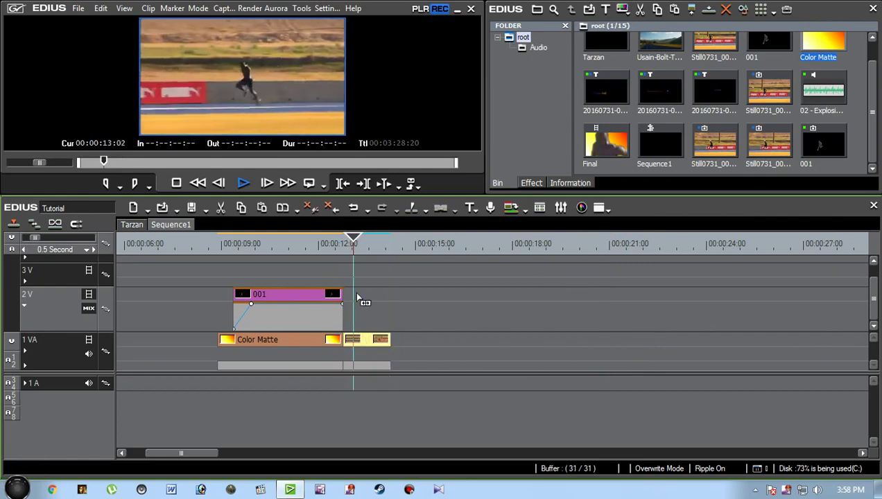